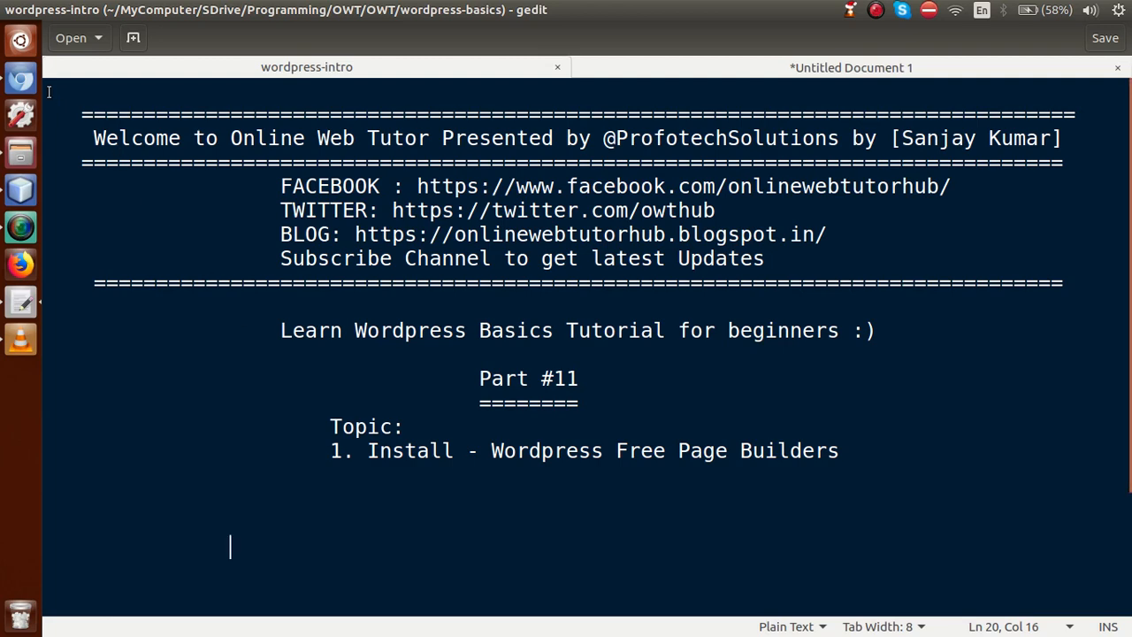
Step: Leave the gedit Part #11 notes for the WordPress Basics dashboard in Chromium
click(21, 81)
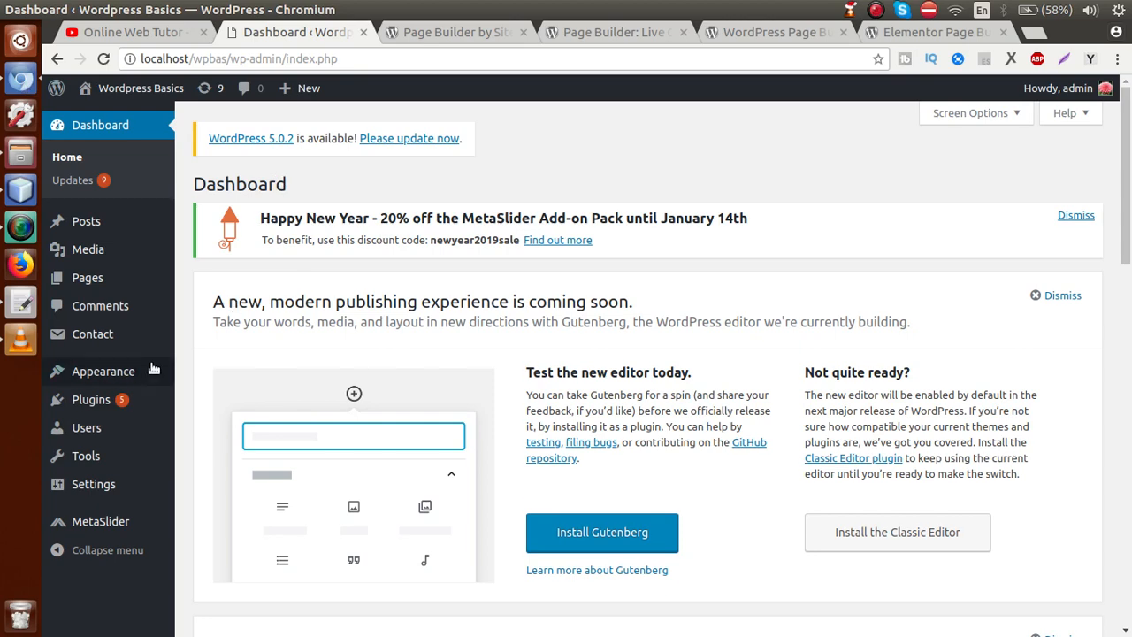
Step: On Installed Plugins, point out the active Page Builder by SiteOrigin and SiteOrigin Widgets Bundle
click(105, 400)
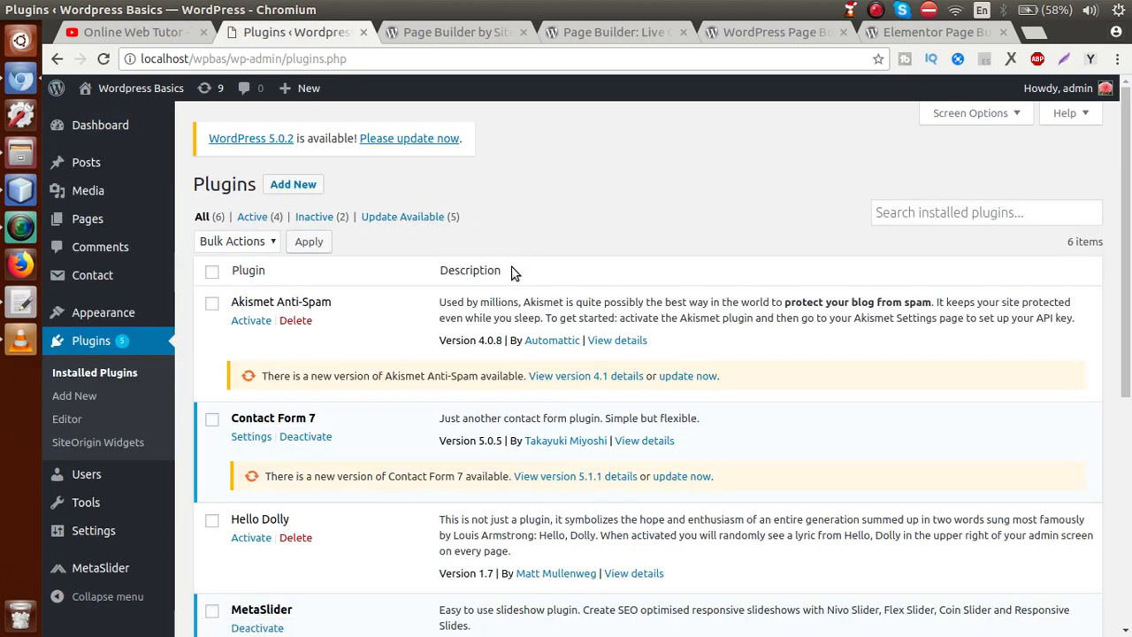
drag(1126, 177, 1117, 385)
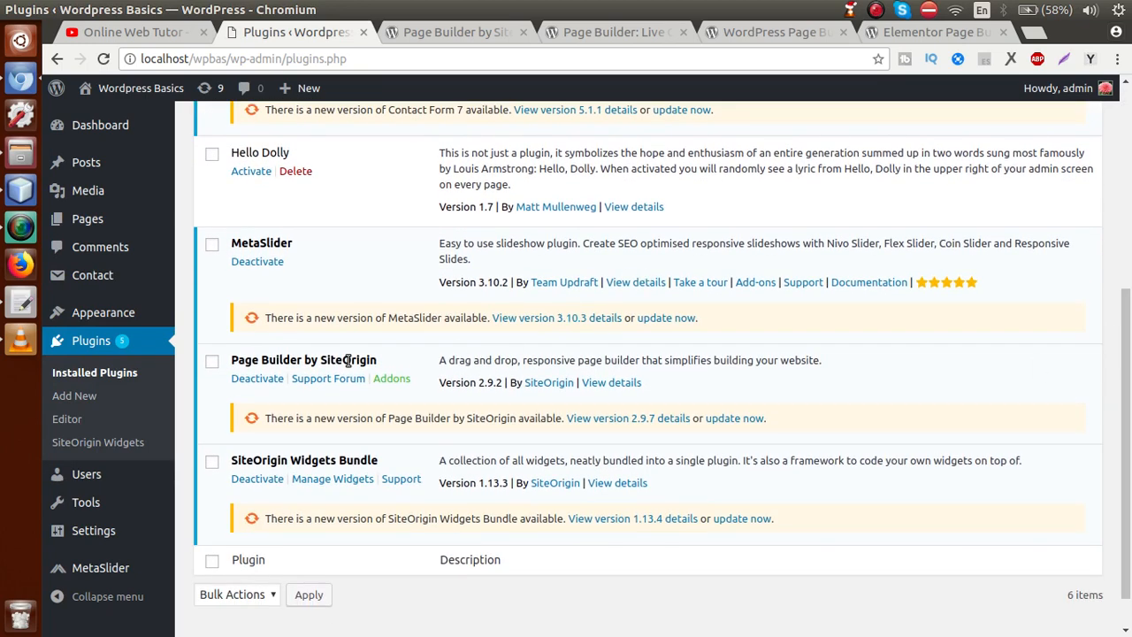
drag(379, 361, 229, 359)
click(689, 593)
drag(379, 360, 297, 360)
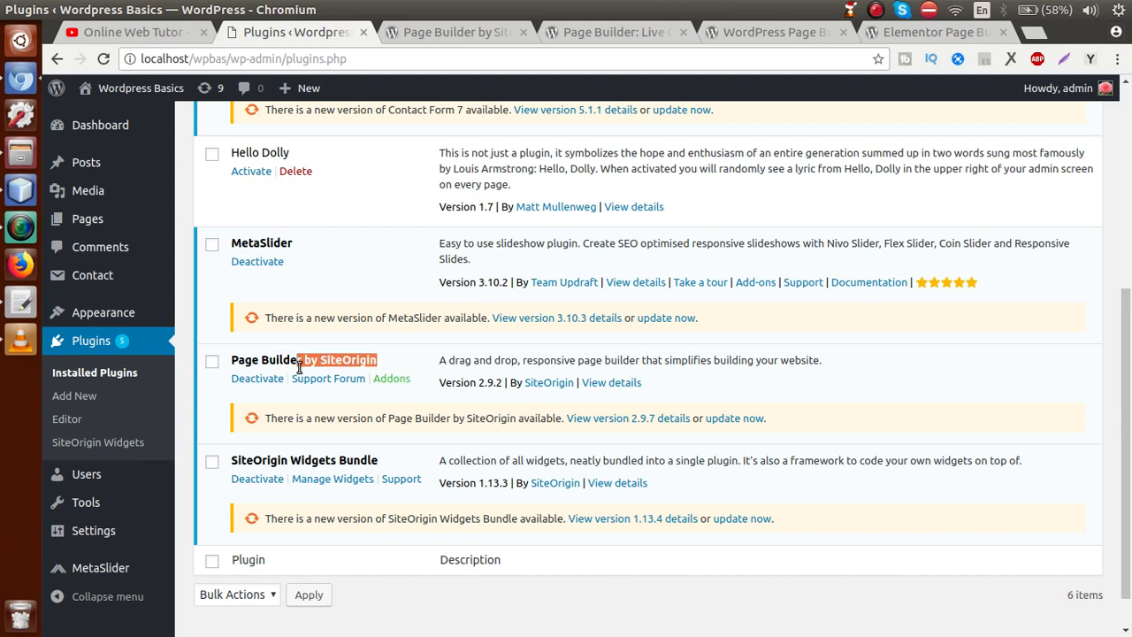
drag(392, 464, 233, 460)
click(409, 454)
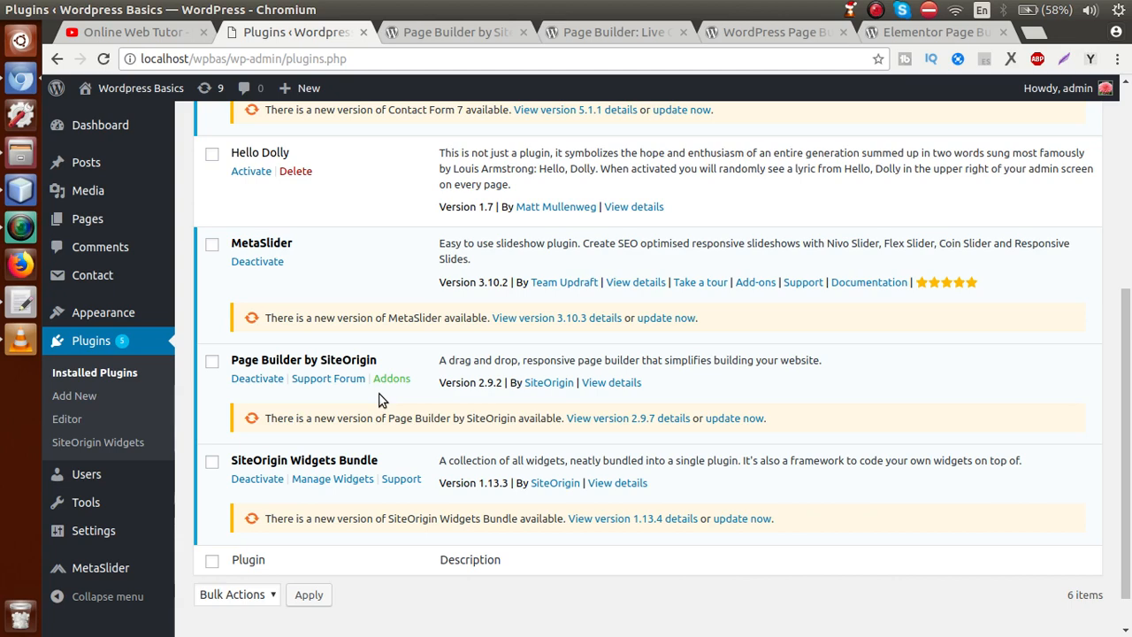
Step: Open the untitled page-builder list in gedit and highlight the Siteorigin Panels entry
click(20, 303)
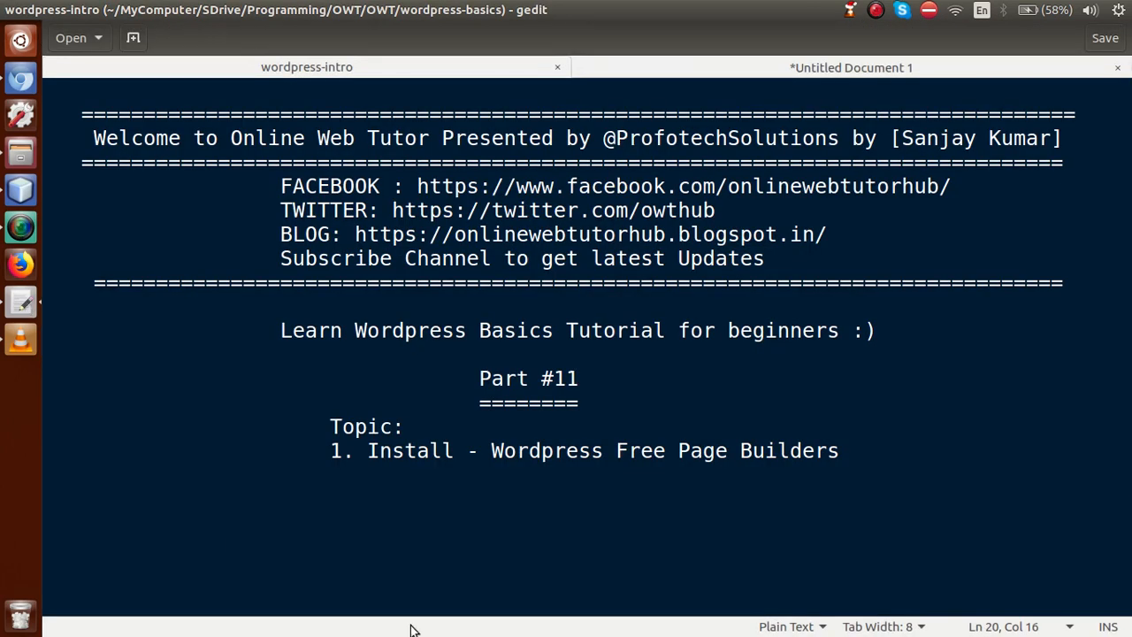
click(786, 74)
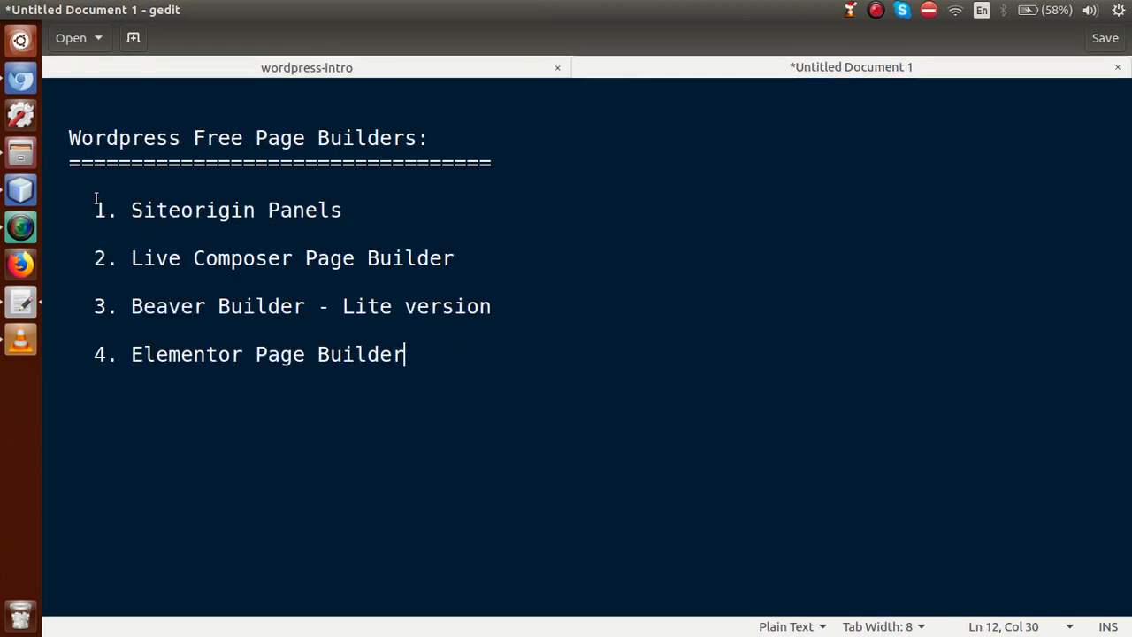
drag(94, 209, 349, 207)
click(349, 207)
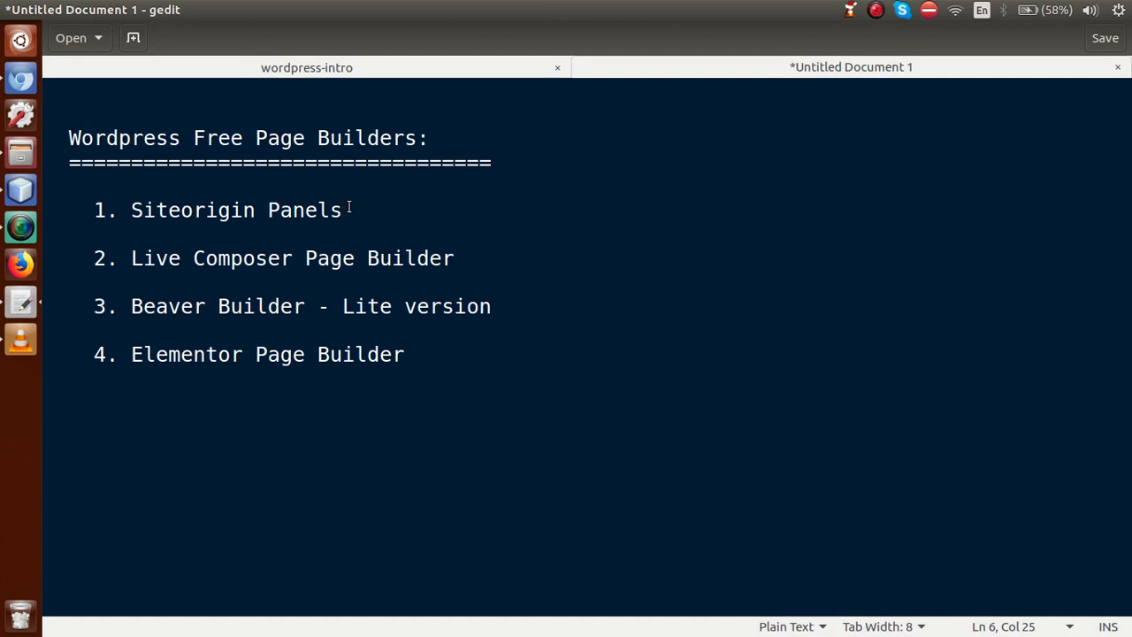
Step: Highlight the Live Composer Page Builder and Beaver Builder (Lite version) entries
drag(131, 257, 496, 266)
click(497, 265)
drag(495, 306, 343, 310)
click(387, 321)
drag(505, 305, 108, 307)
click(172, 329)
Step: Browse the SiteOrigin, Live Composer and Beaver Builder pages in the WordPress.org Plugin Directory
click(29, 84)
click(477, 32)
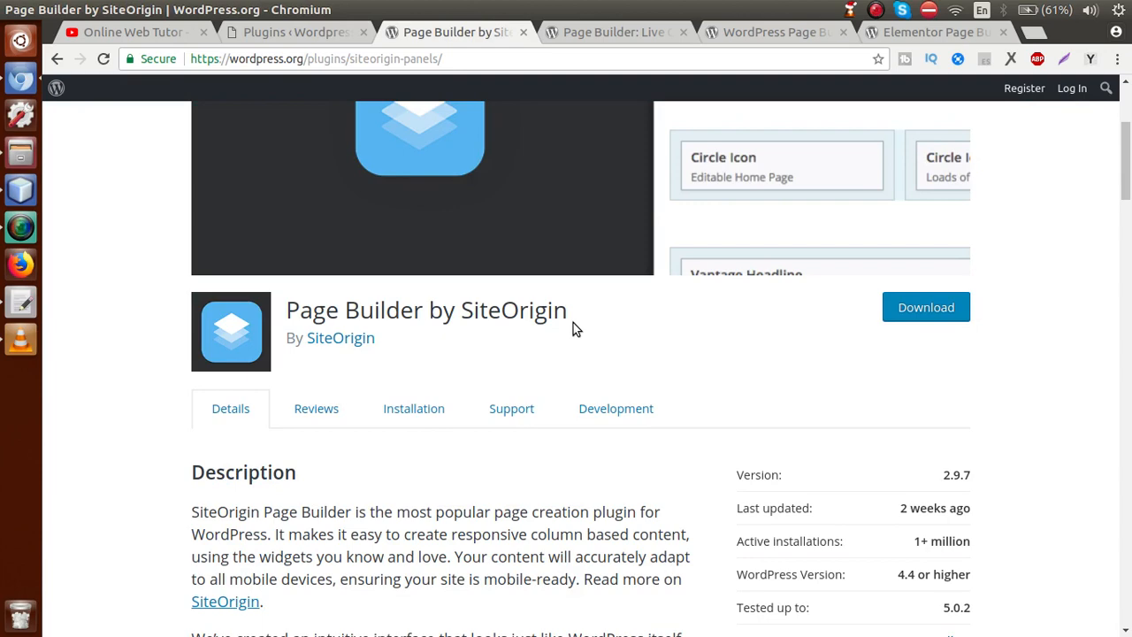
click(624, 39)
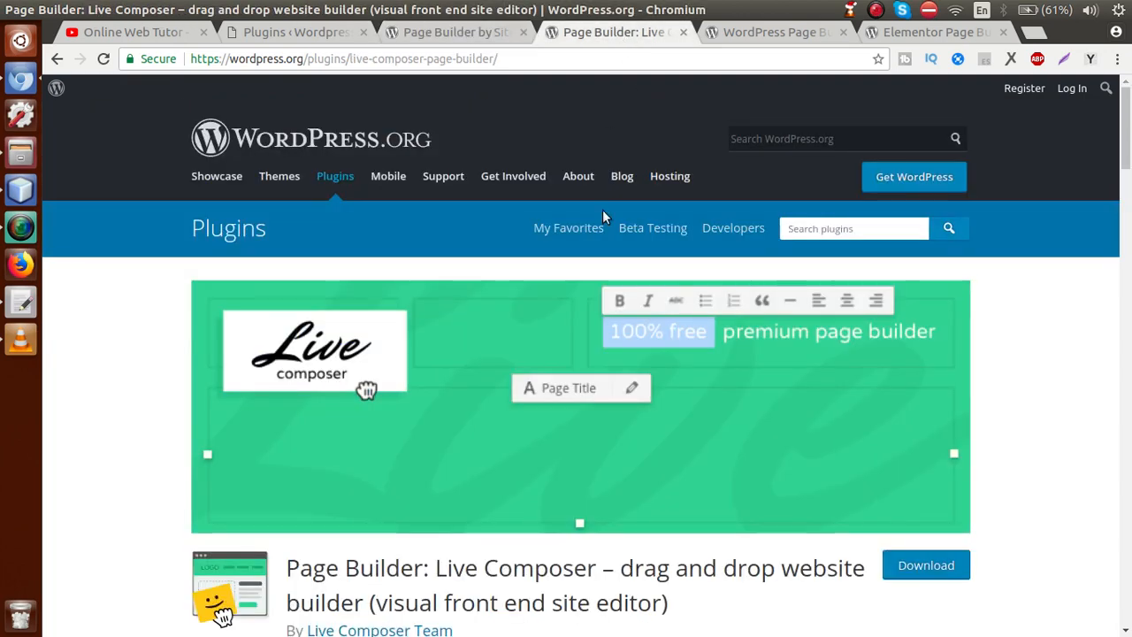
mouse_move(1126, 149)
mouse_down()
mouse_move(1128, 167)
mouse_move(1127, 156)
mouse_up()
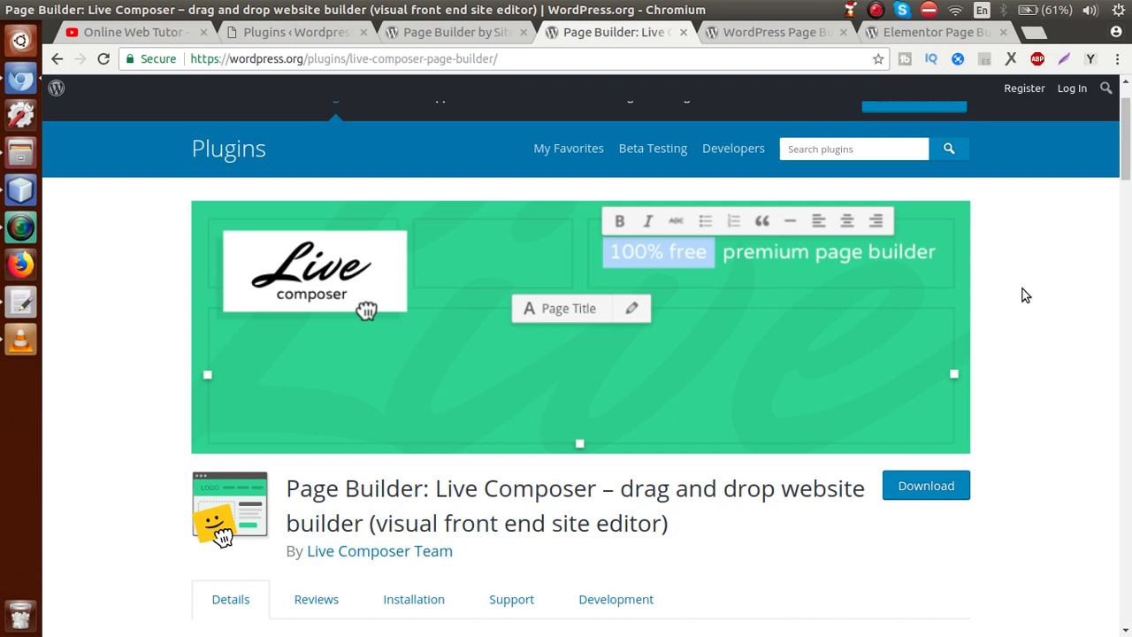
click(793, 33)
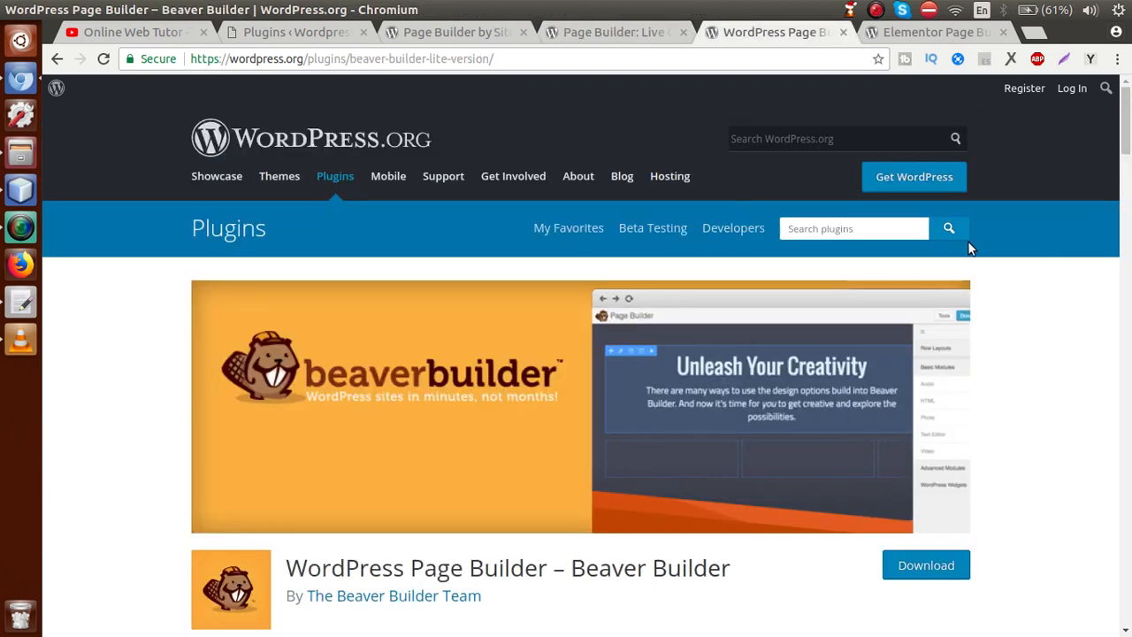
scroll(1126, 133, down, 2)
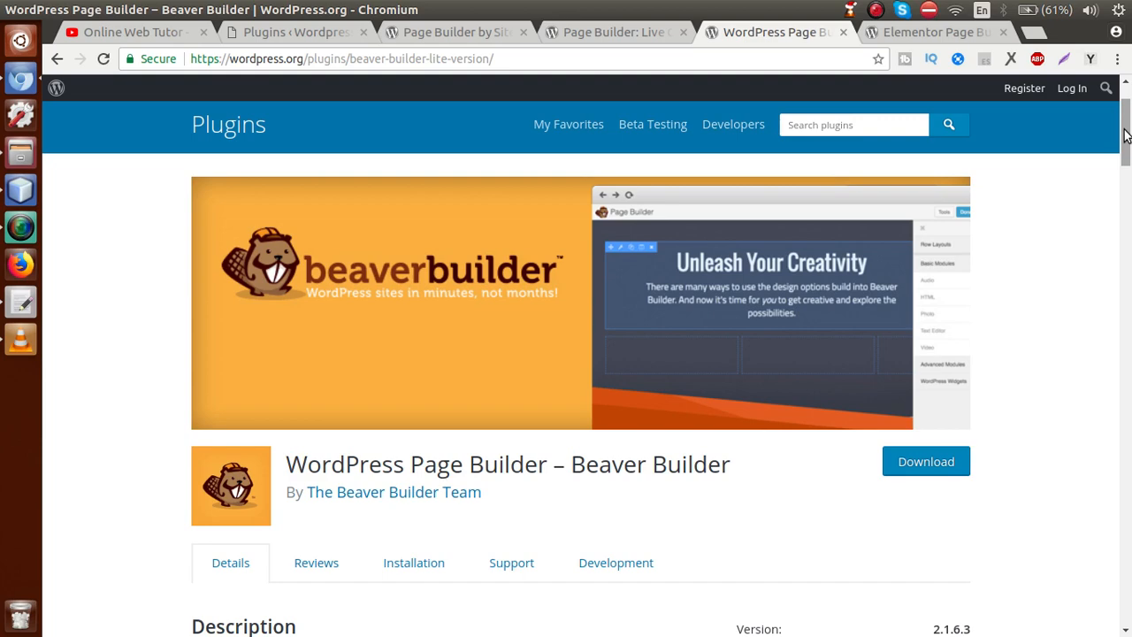
click(925, 34)
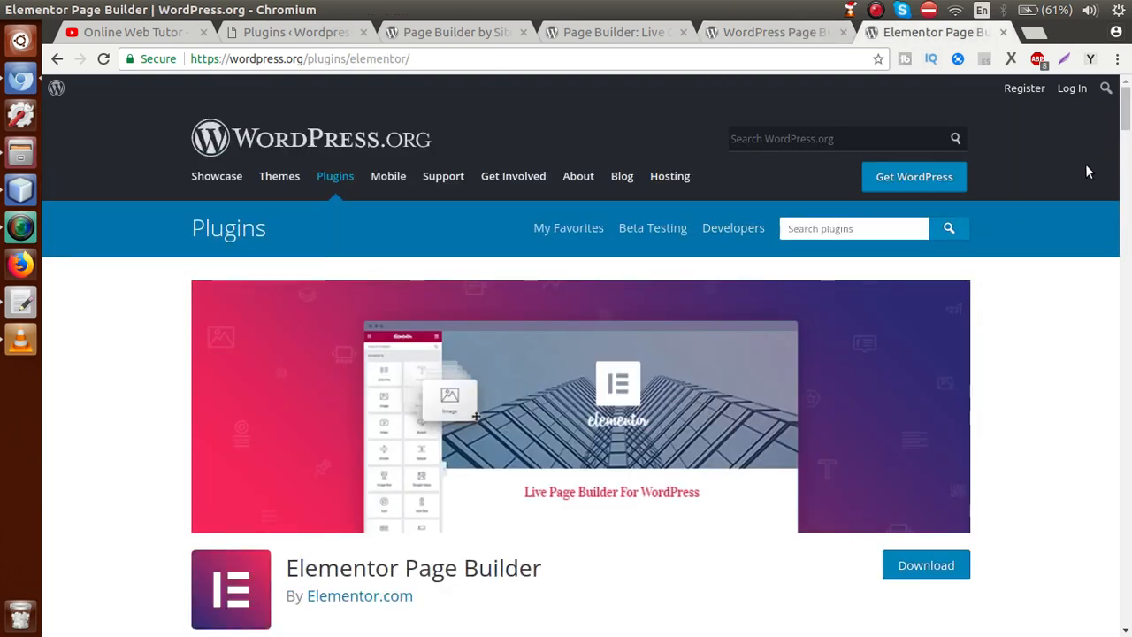
drag(1126, 114, 1125, 124)
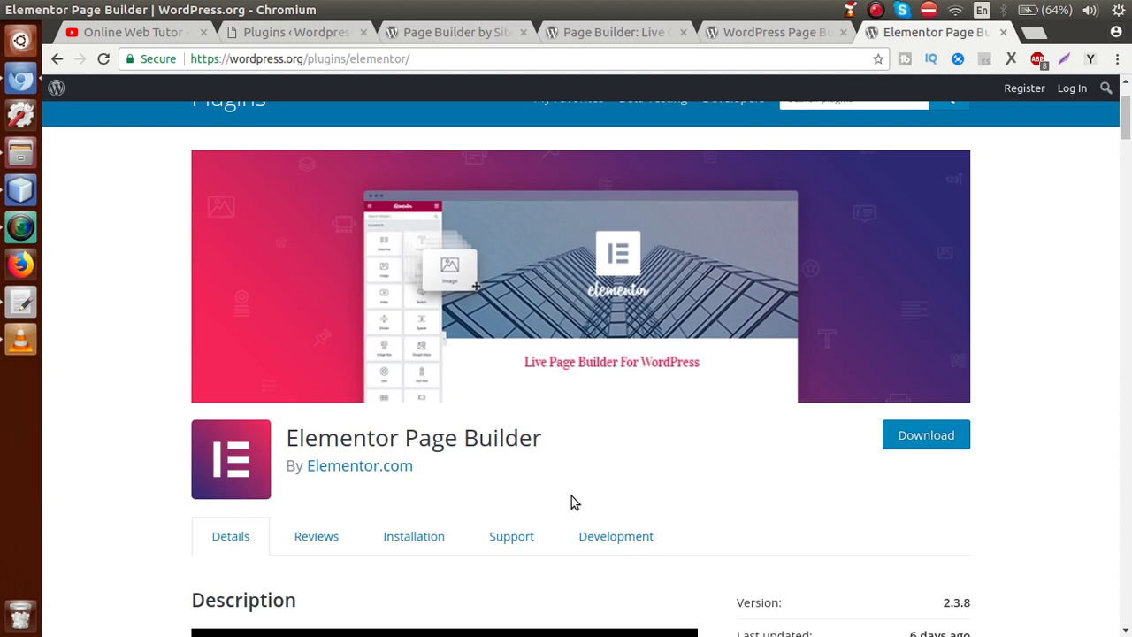
drag(434, 473, 309, 478)
click(371, 497)
click(745, 36)
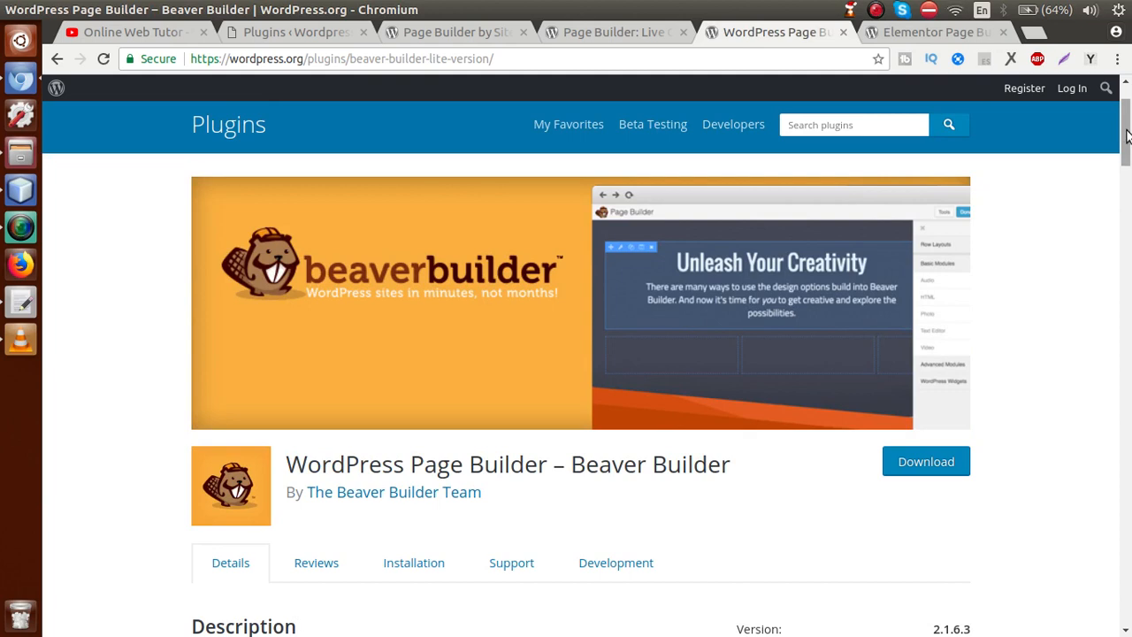
Step: Point out The Beaver Builder Team author, then revisit the Elementor and Live Composer pages
drag(1127, 134, 1127, 157)
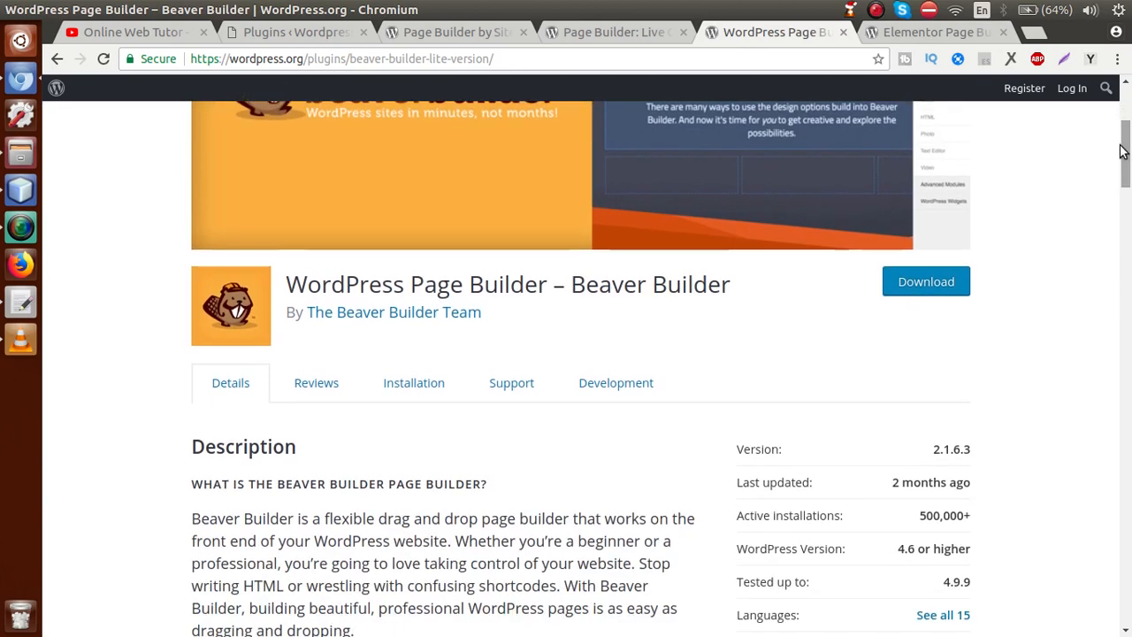
drag(483, 315, 308, 314)
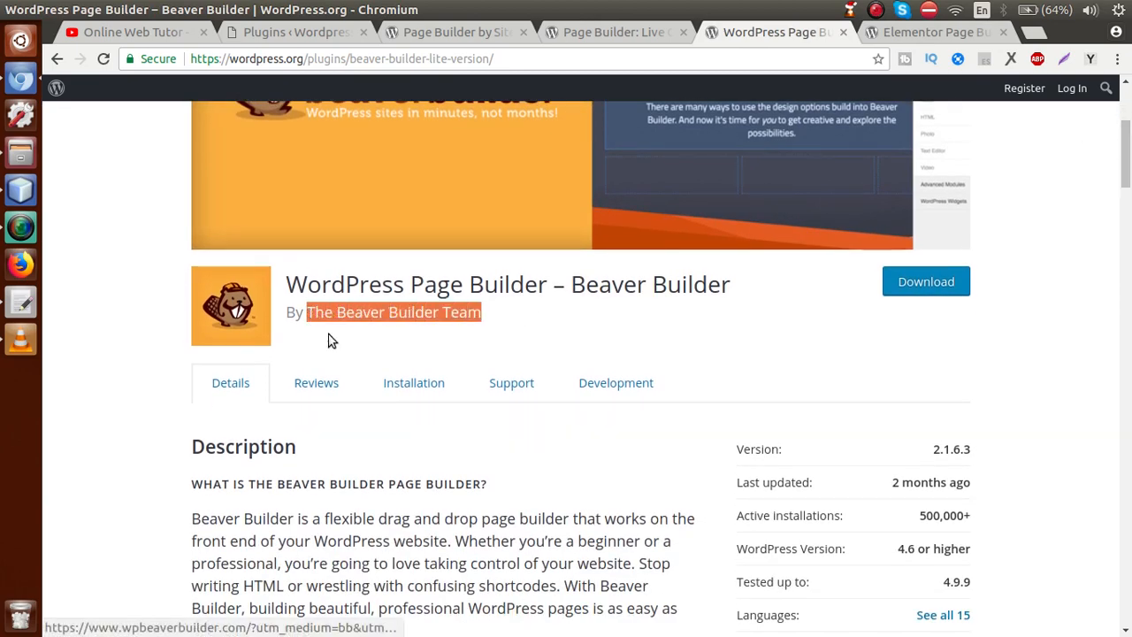
click(357, 323)
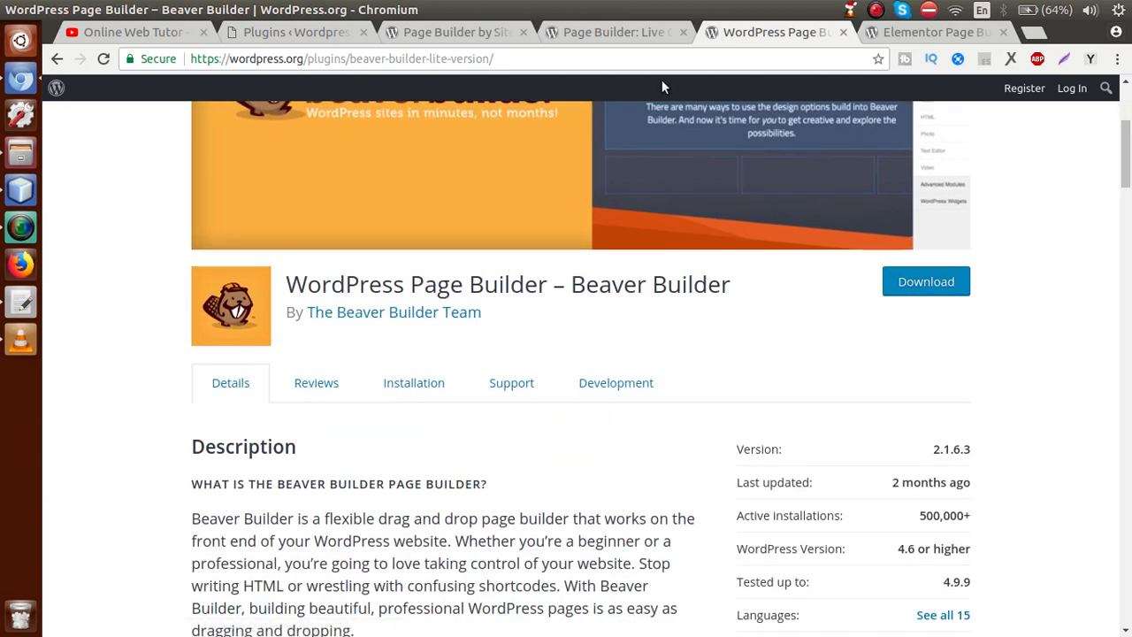
click(884, 36)
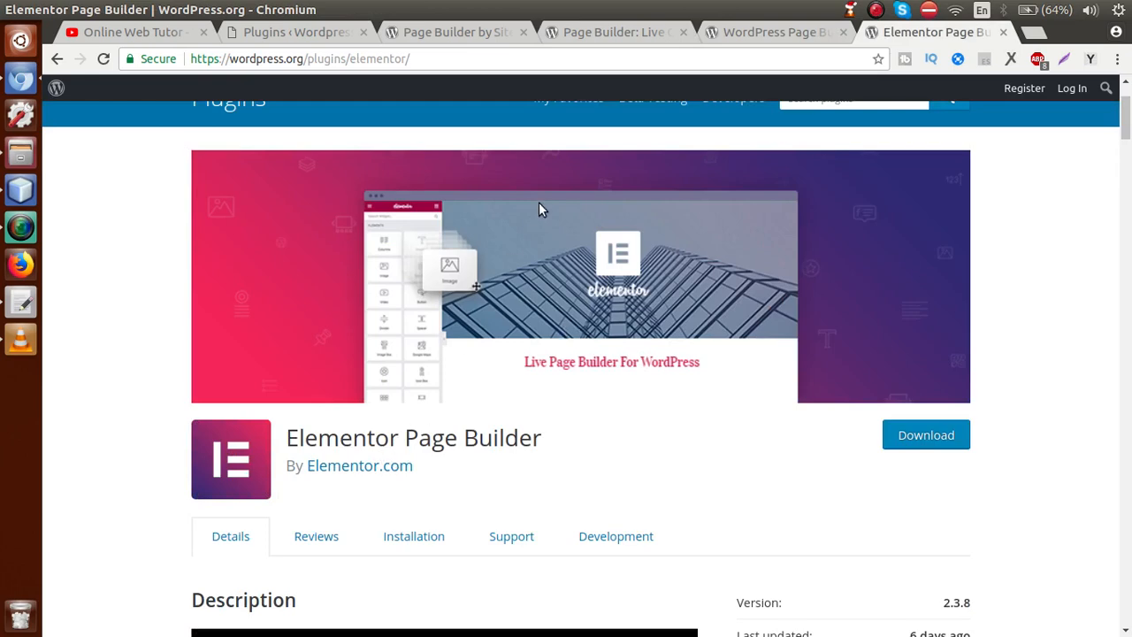
click(601, 34)
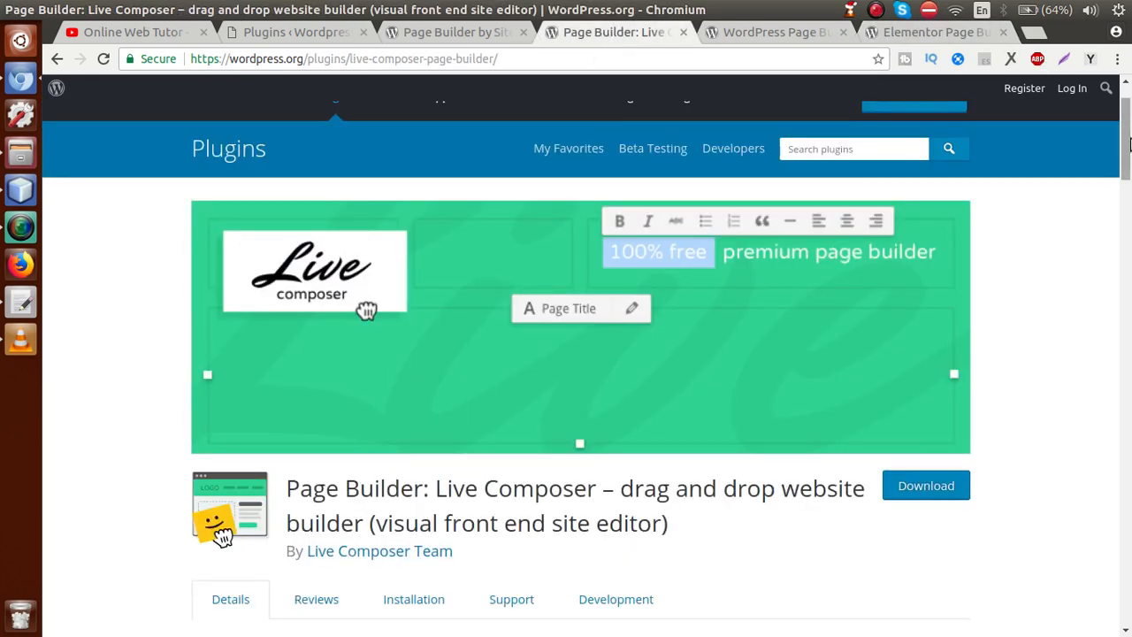
Step: Point out the Live Composer Team author and return to the local Installed Plugins page
scroll(884, 301, down, 2)
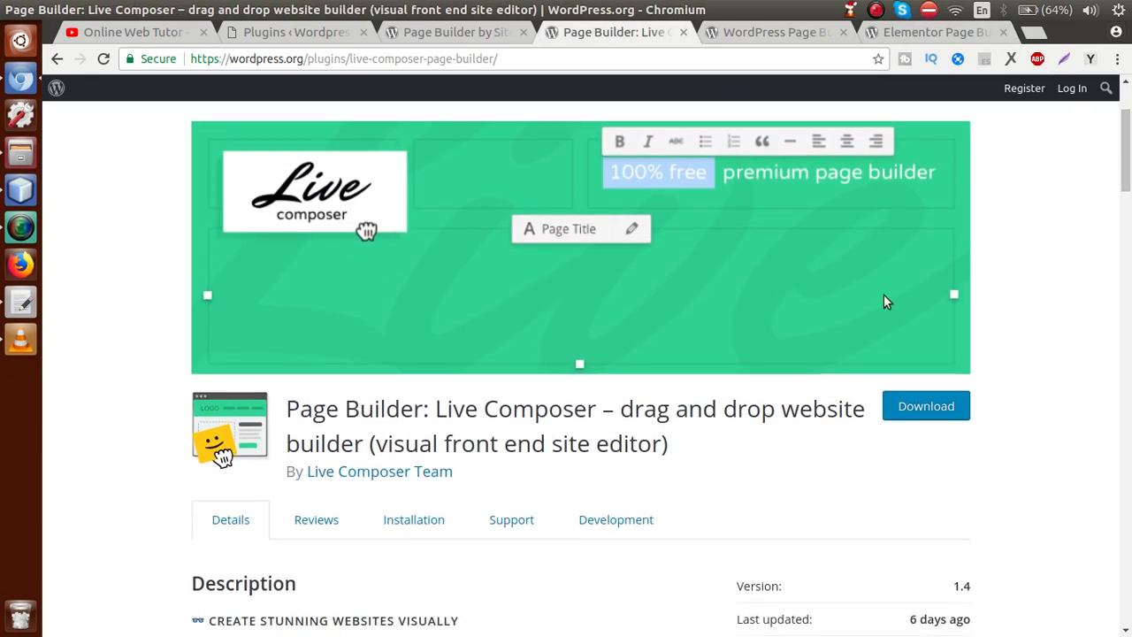
drag(453, 472, 315, 476)
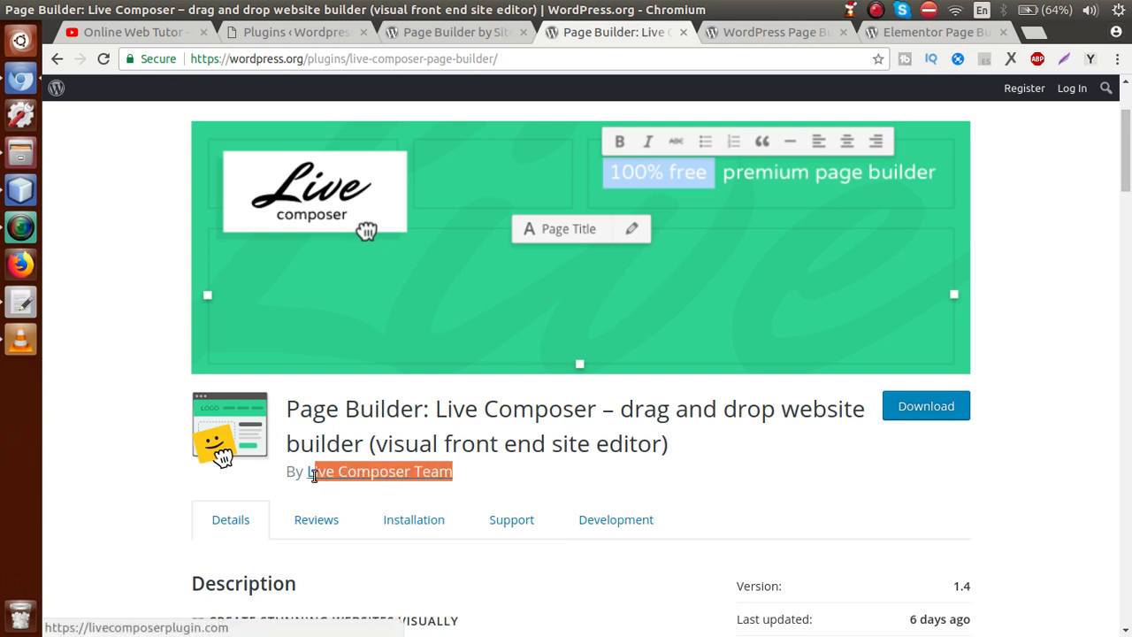
click(483, 478)
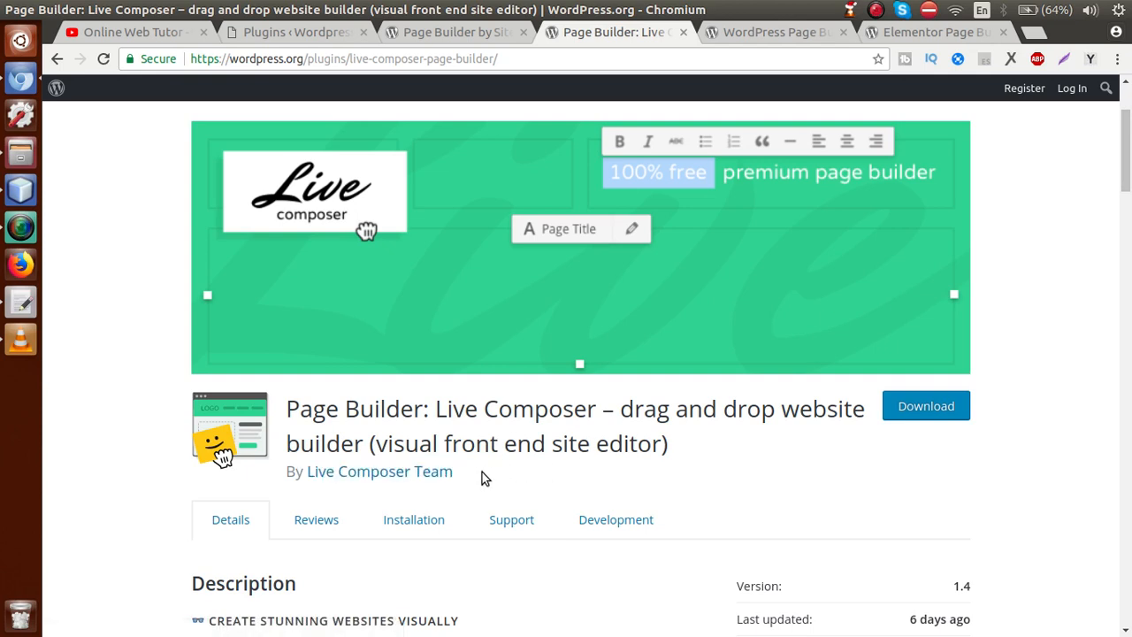
click(301, 32)
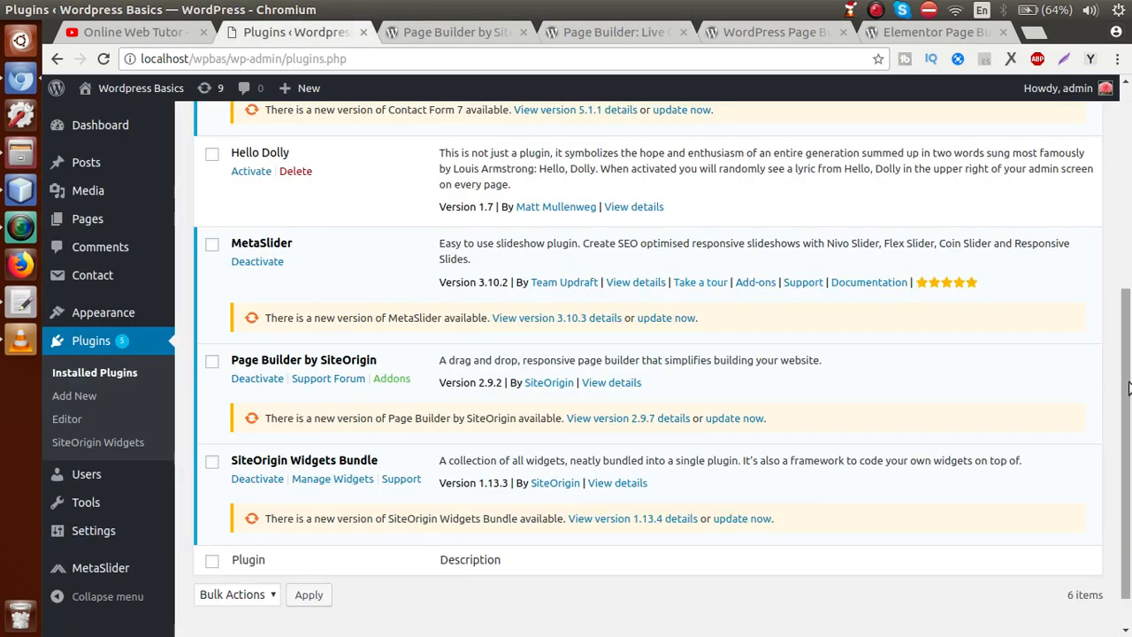
Step: Search Add Plugins for 'Live Composer' and install the Live Composer page builder
scroll(1130, 274, up, 4)
scroll(1130, 274, up, 2)
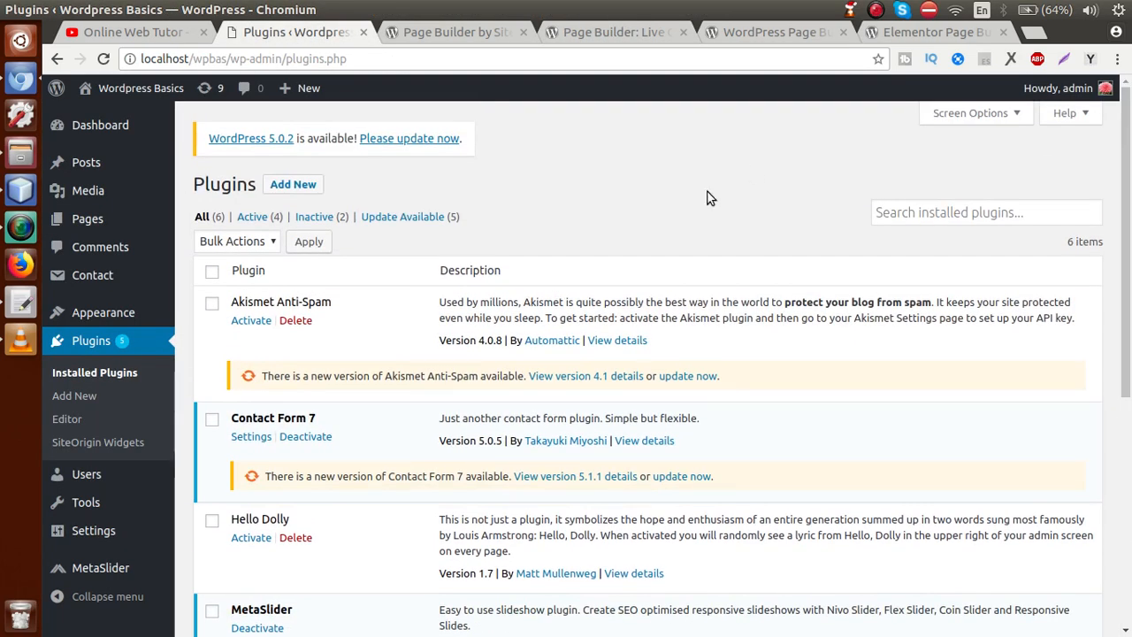
click(293, 184)
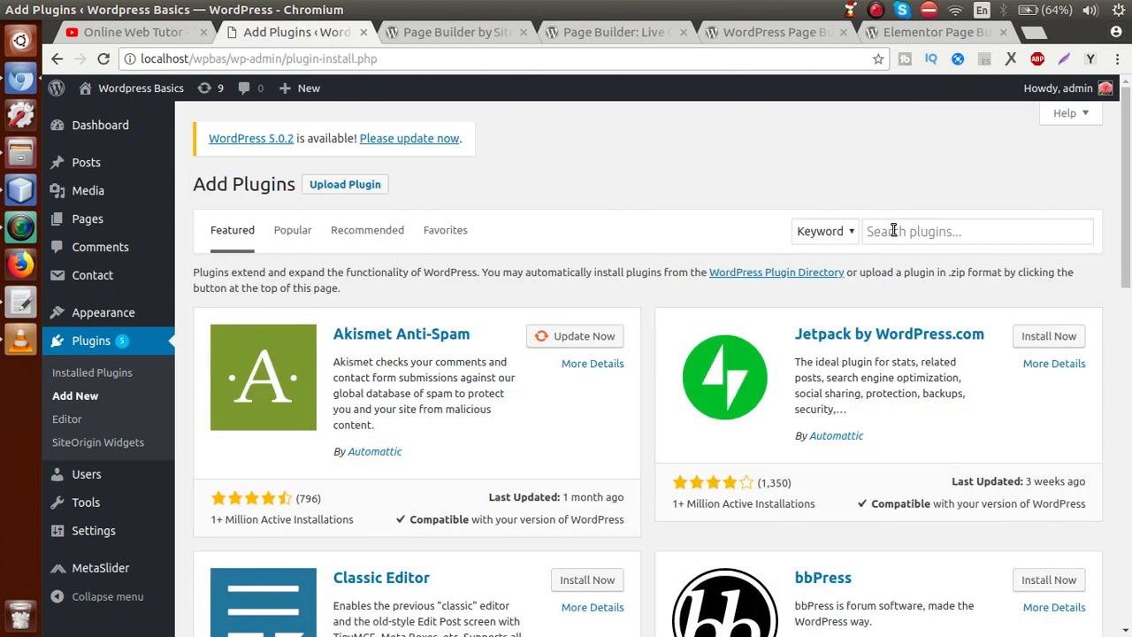
click(894, 231)
text(Live)
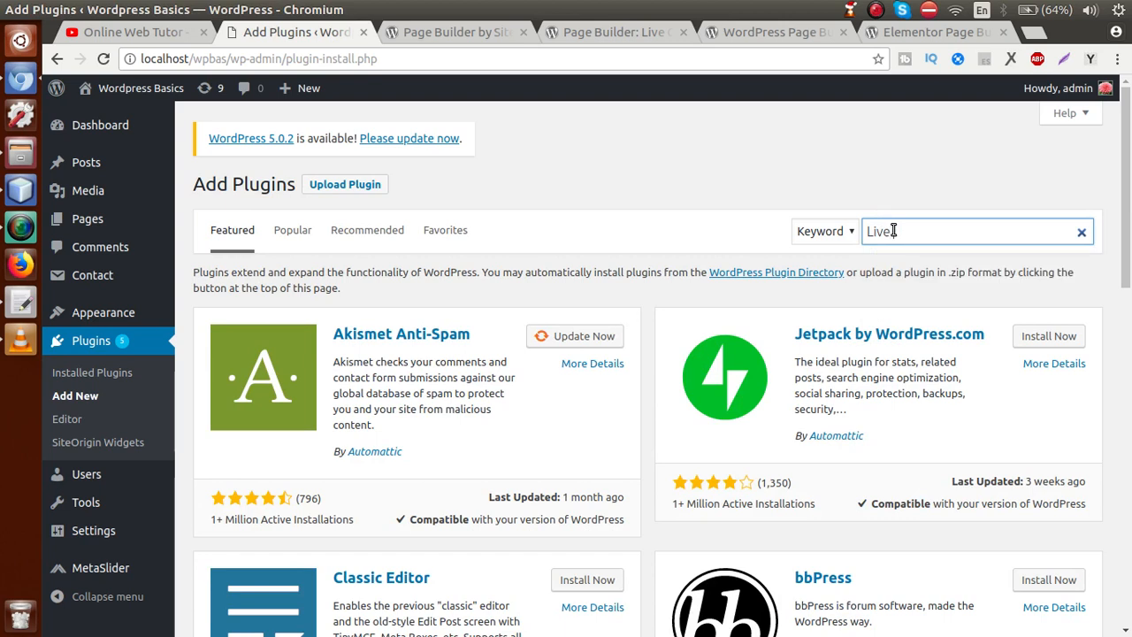
text( Composer)
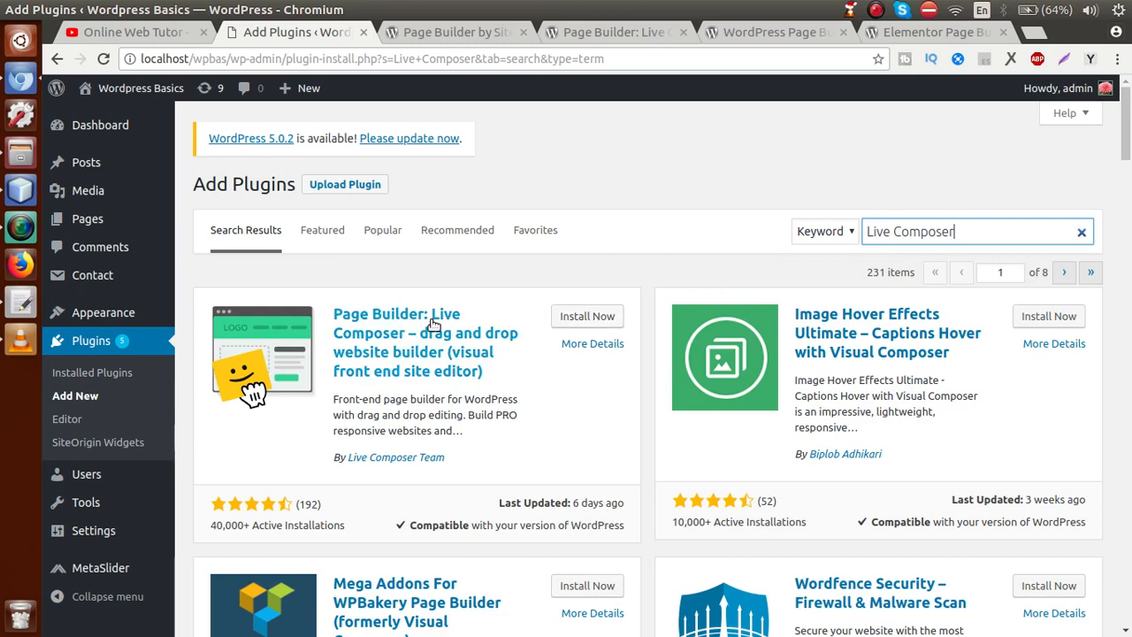
click(579, 316)
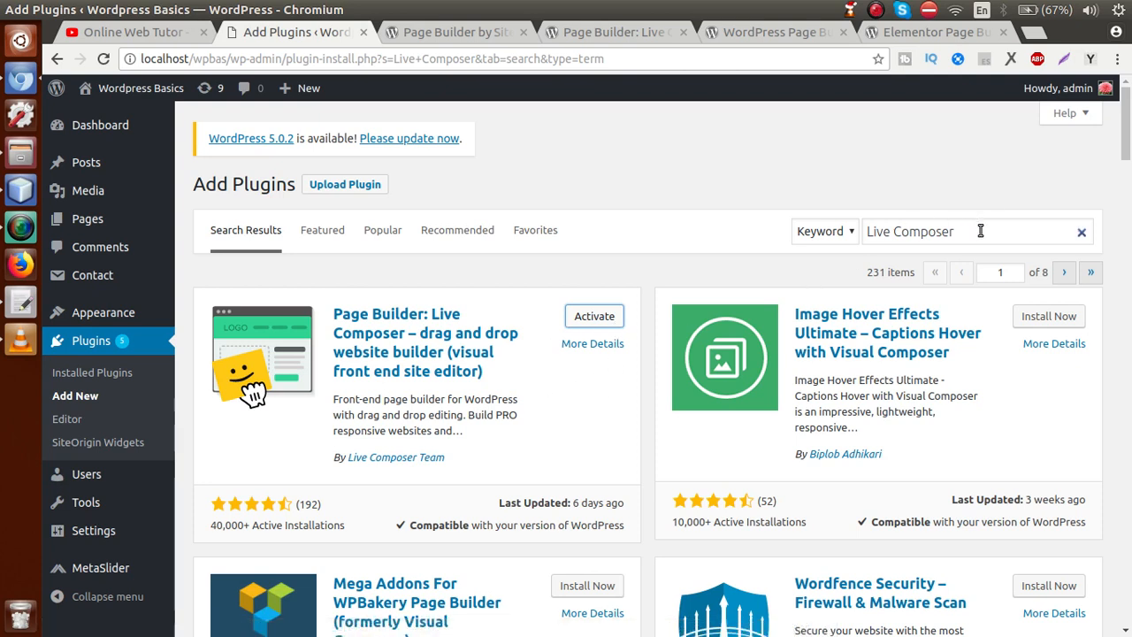
drag(978, 230, 857, 232)
Step: Search for 'Beaver' and install WordPress Page Builder – Beaver Builder
key(BackSpace)
text(Beaver Builder)
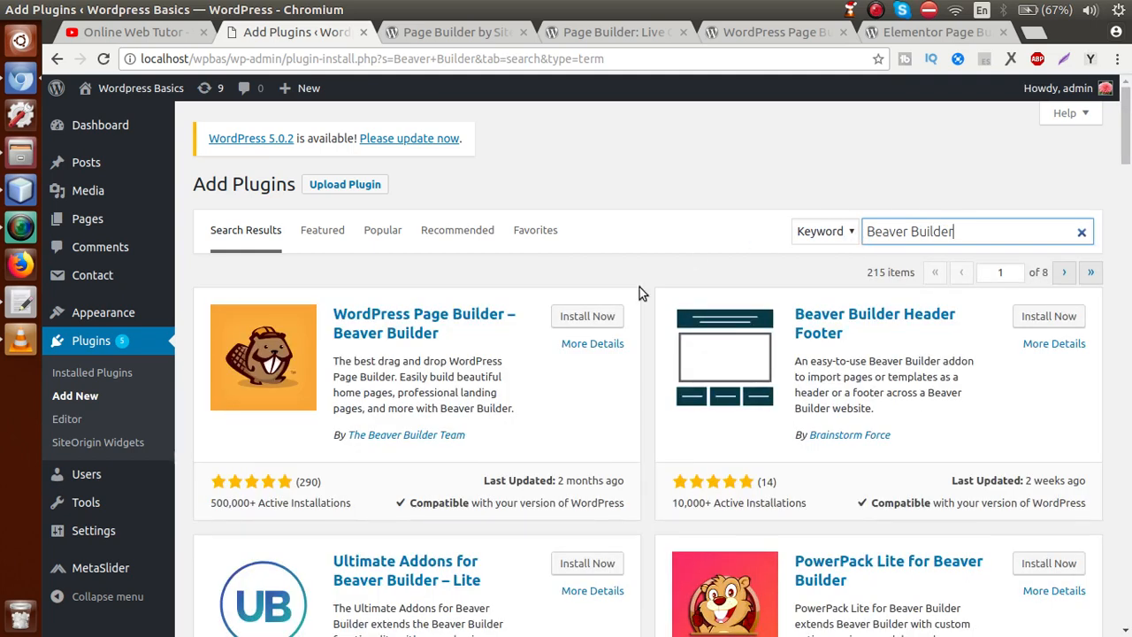
click(610, 325)
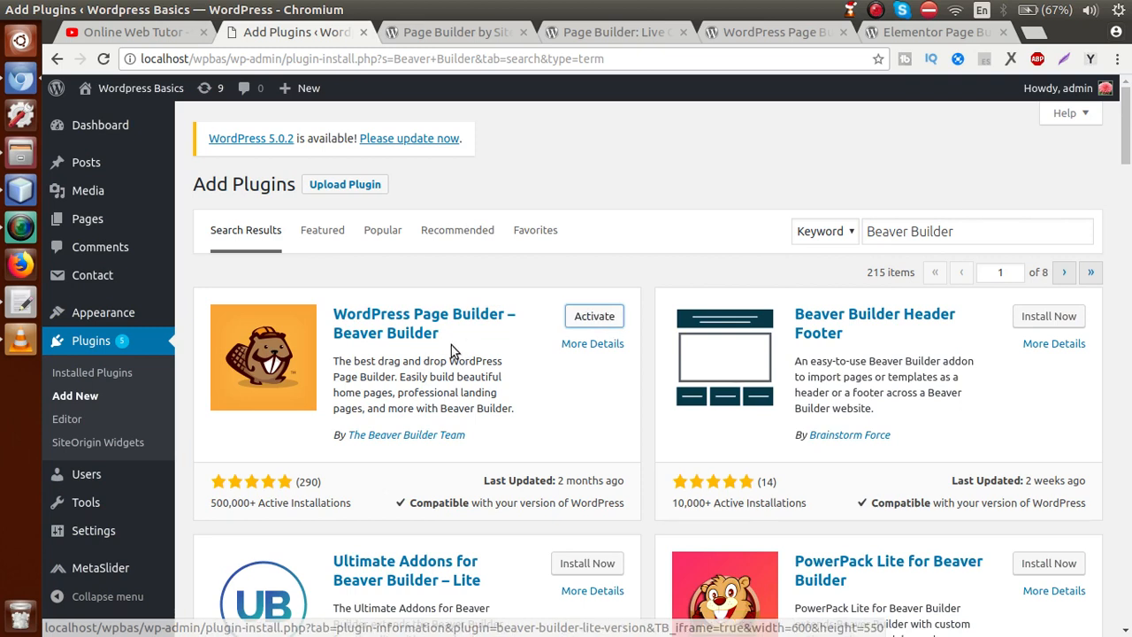
drag(981, 236, 855, 234)
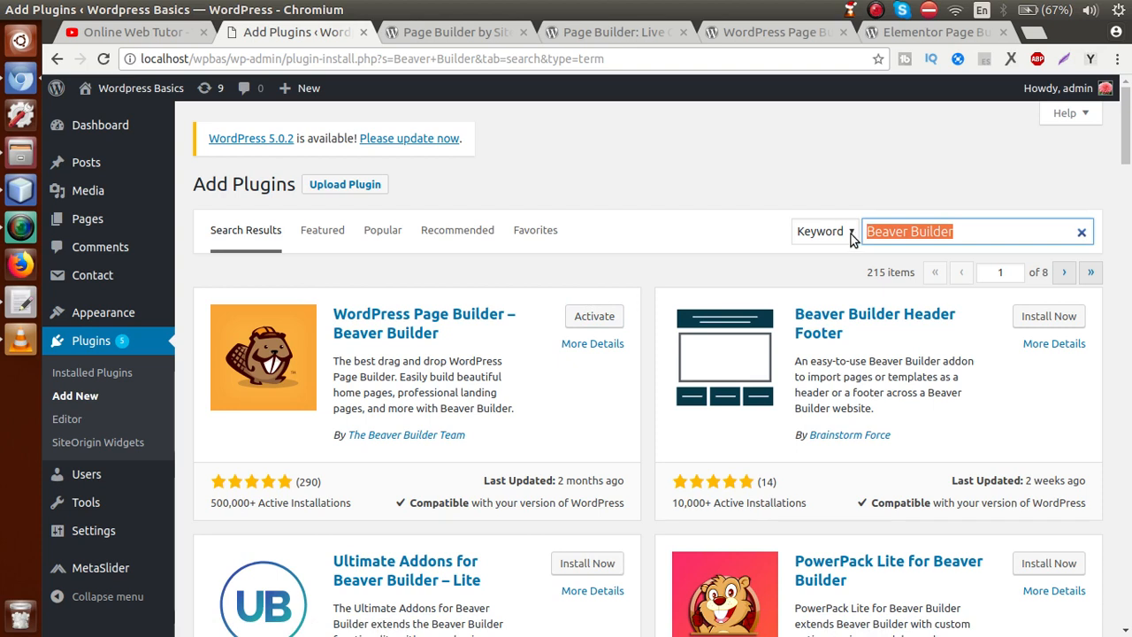
Step: Search 'Elementor', install Elementor Page Builder, and open Installed Plugins in a new tab
key(BackSpace)
text(Elemn)
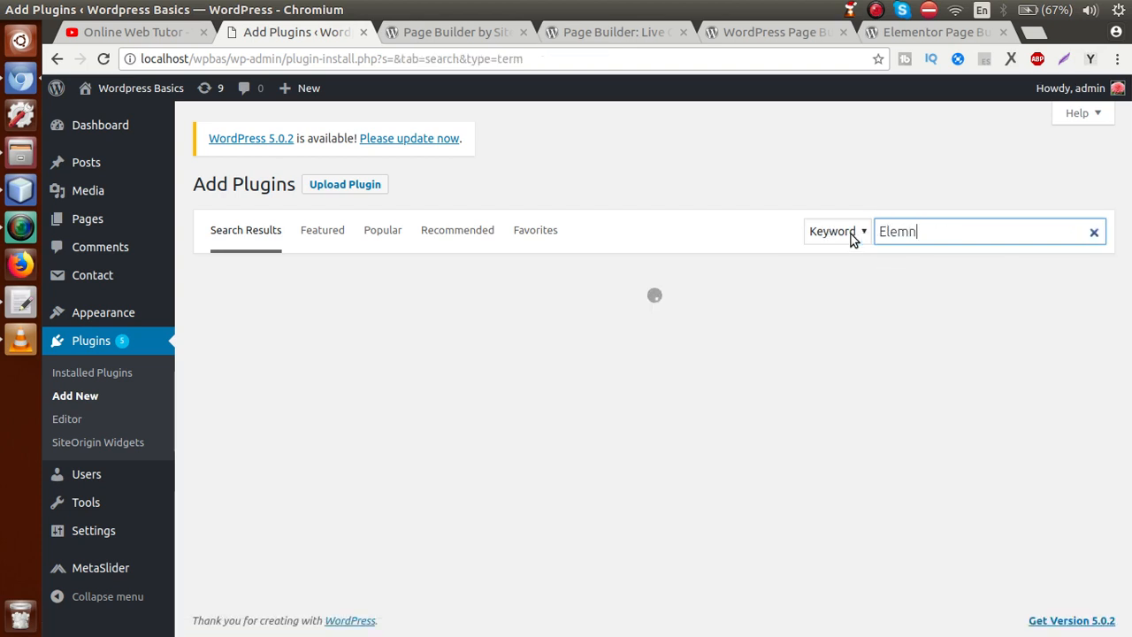
key(BackSpace)
text(entor)
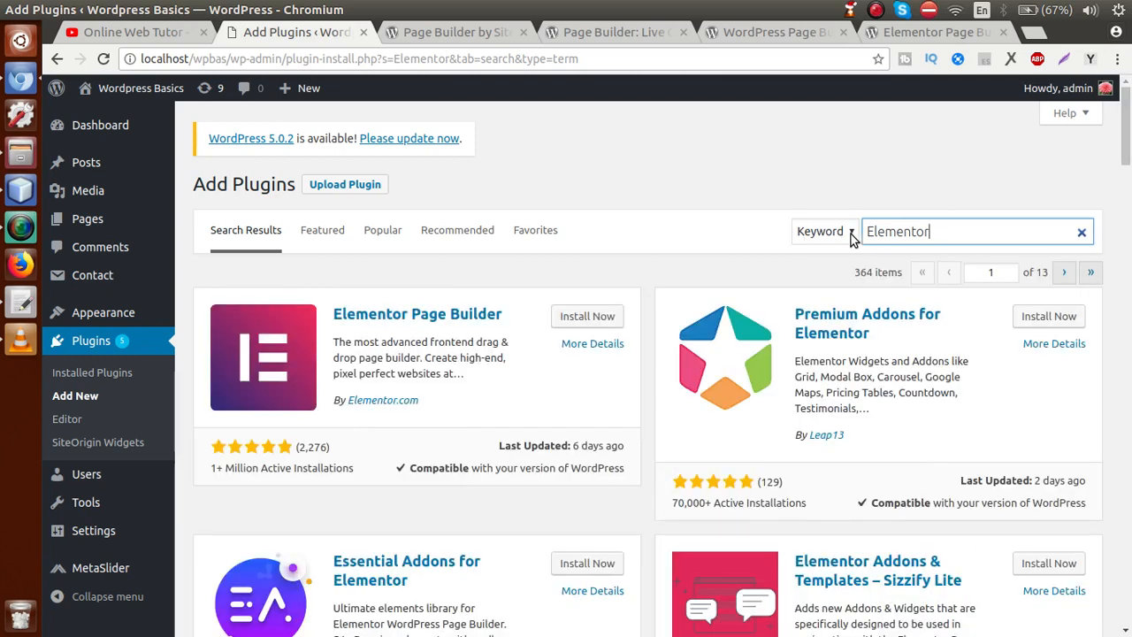
click(584, 318)
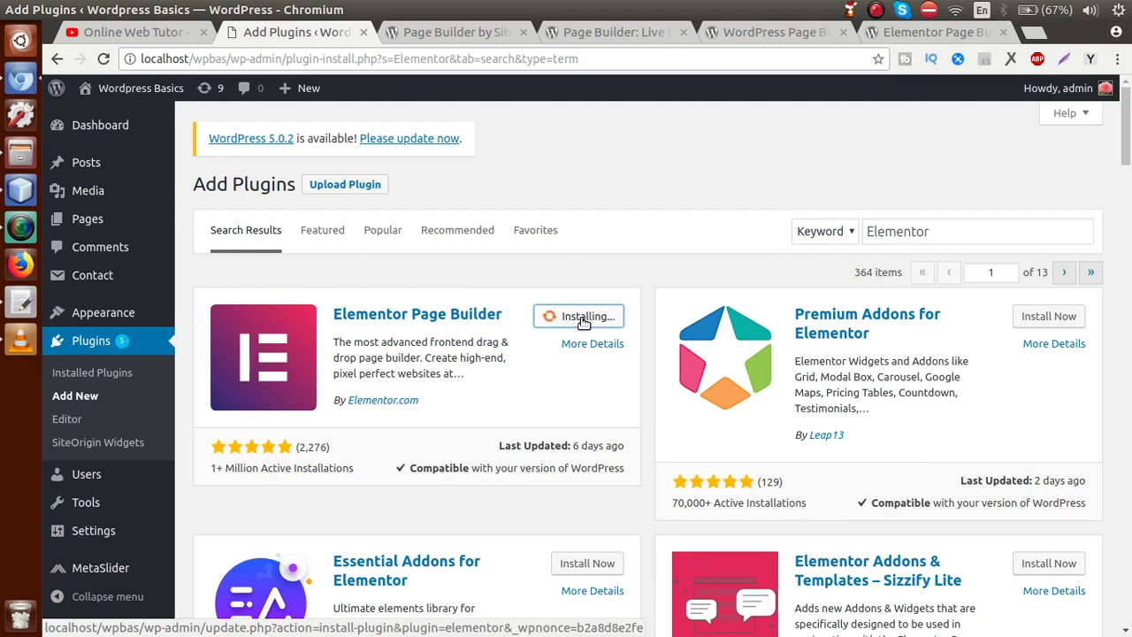
right_click(94, 371)
click(137, 383)
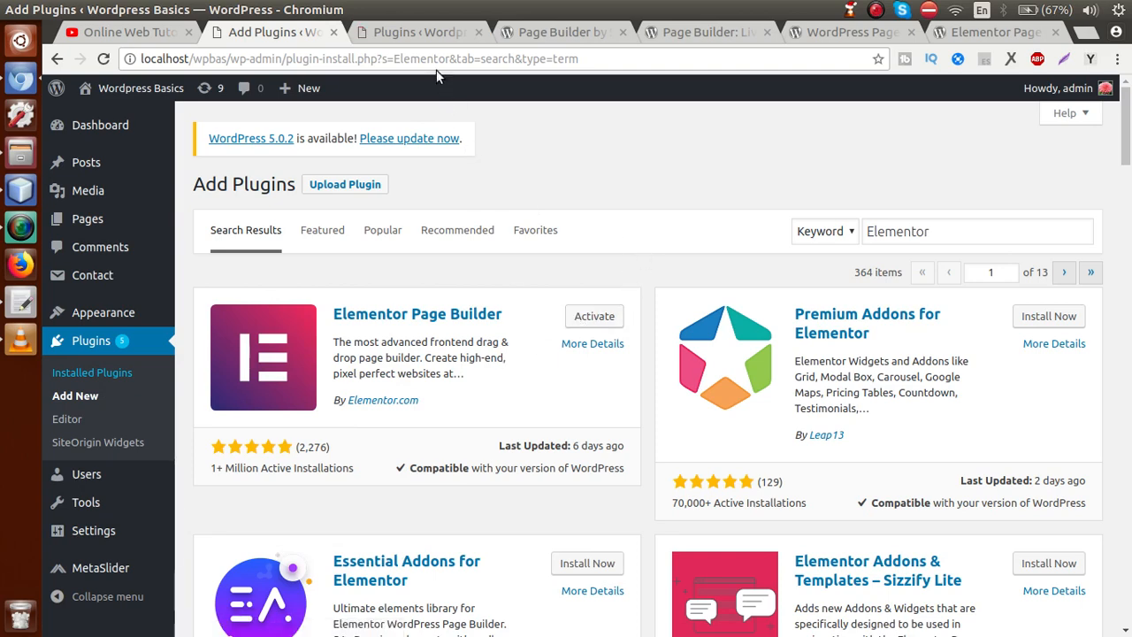
Step: In the new Installed Plugins tab, find Elementor in the list and activate it
click(428, 36)
drag(1130, 155, 1126, 198)
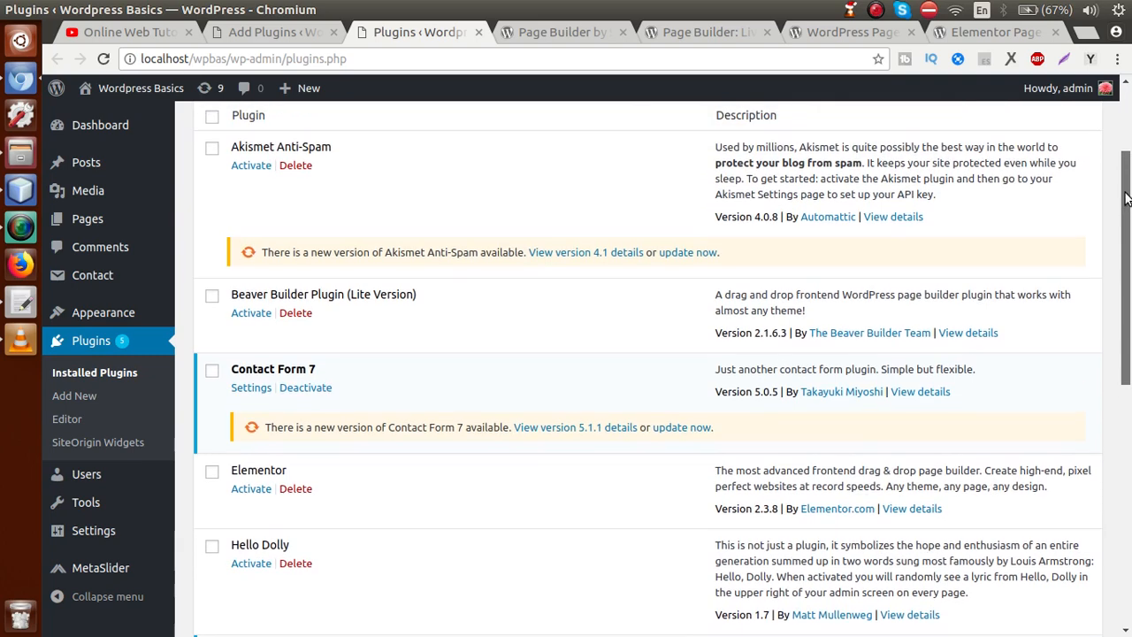
scroll(1126, 198, down, 3)
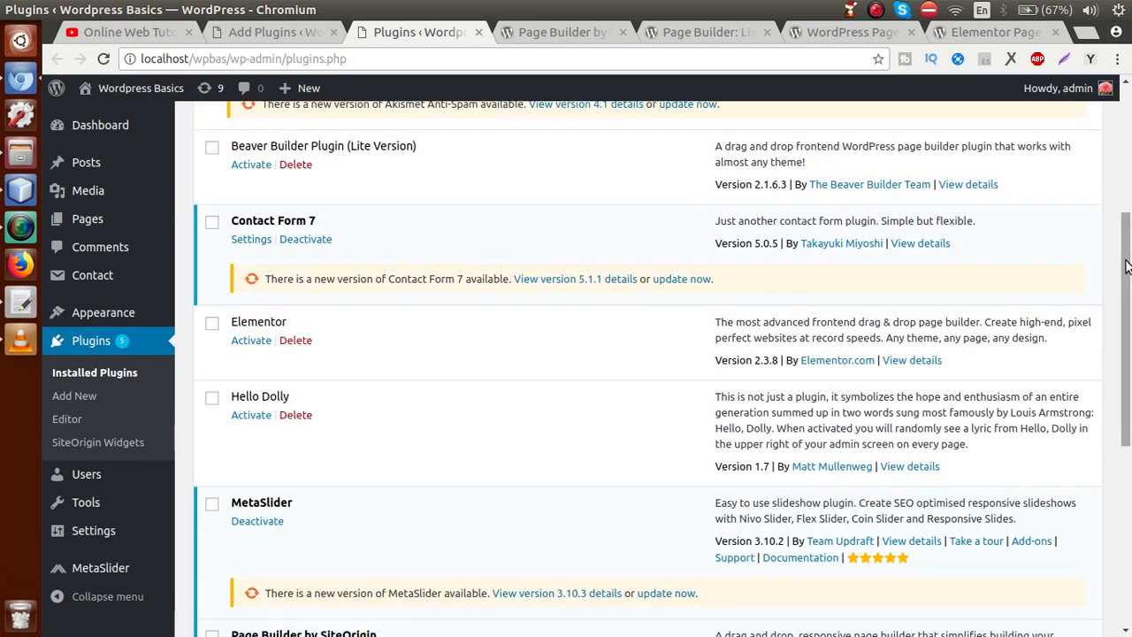
scroll(1128, 266, down, 6)
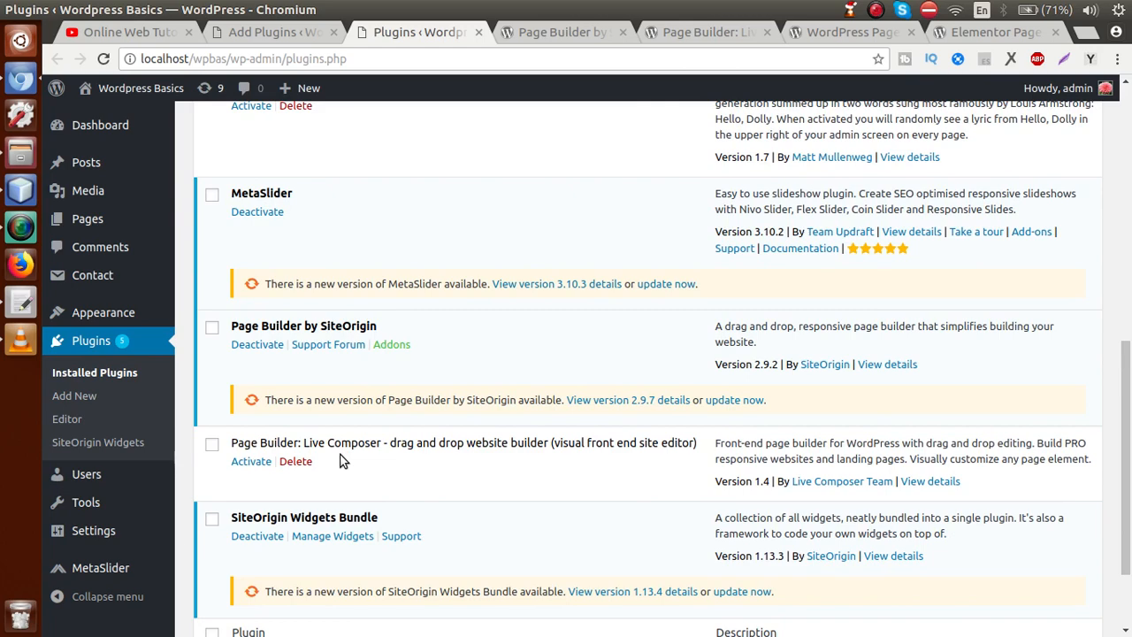
scroll(1128, 371, up, 3)
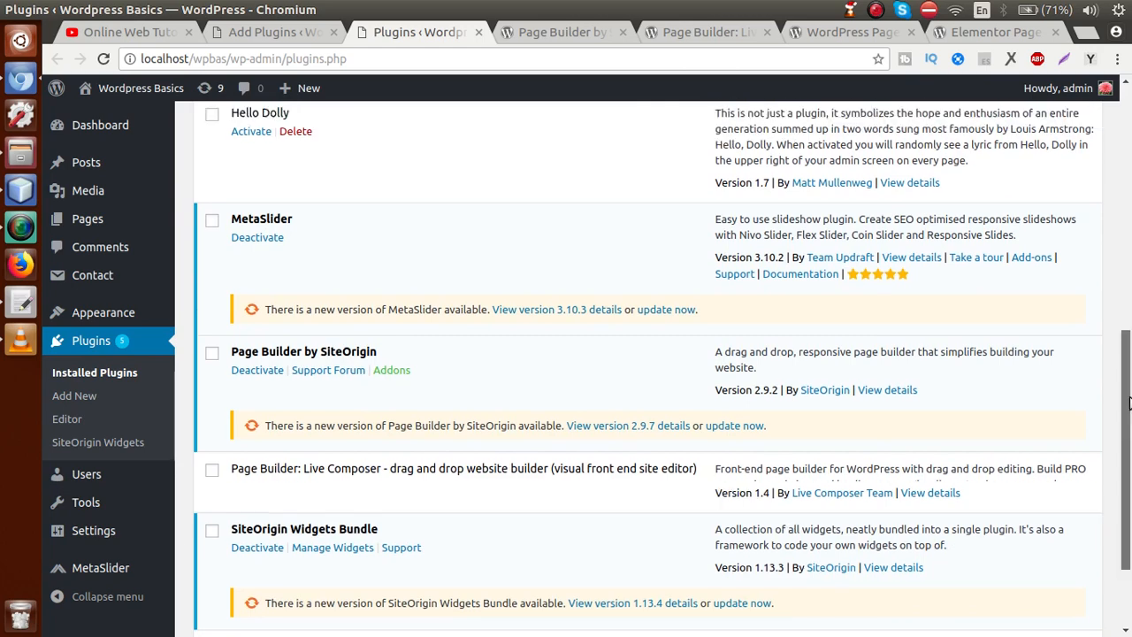
scroll(1128, 371, up, 6)
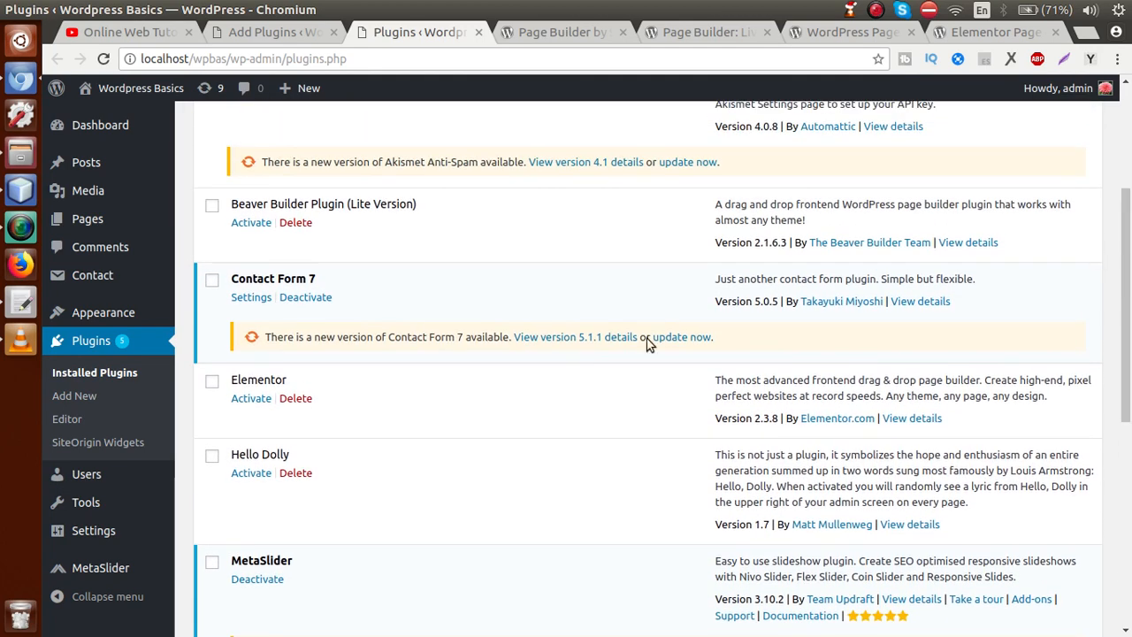
click(261, 399)
drag(1126, 230, 1115, 117)
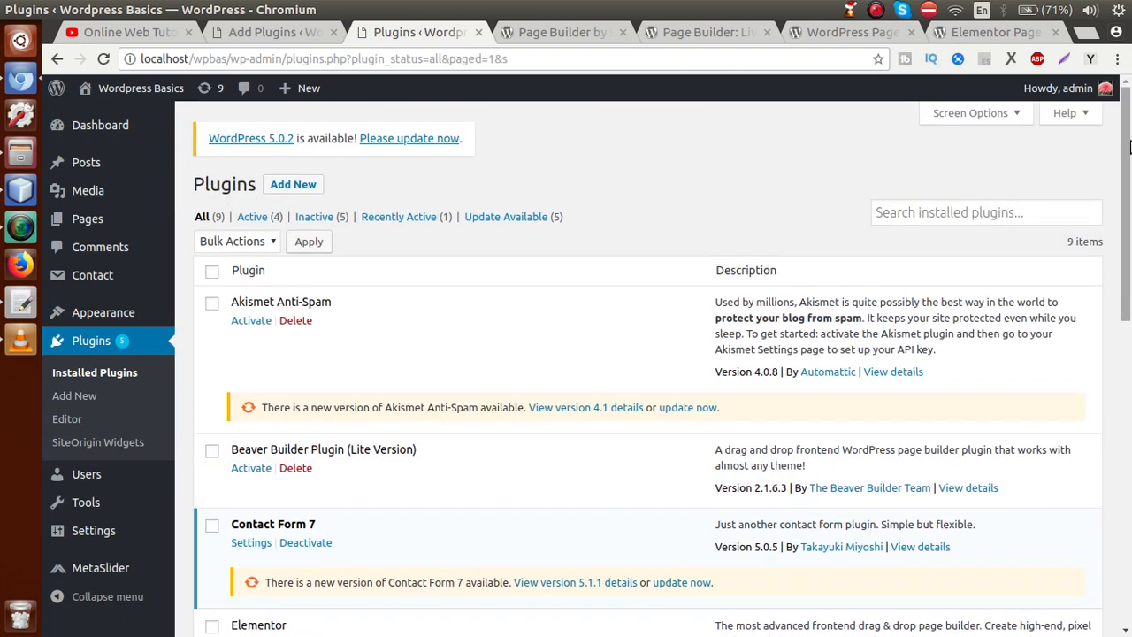
drag(1130, 146, 1115, 255)
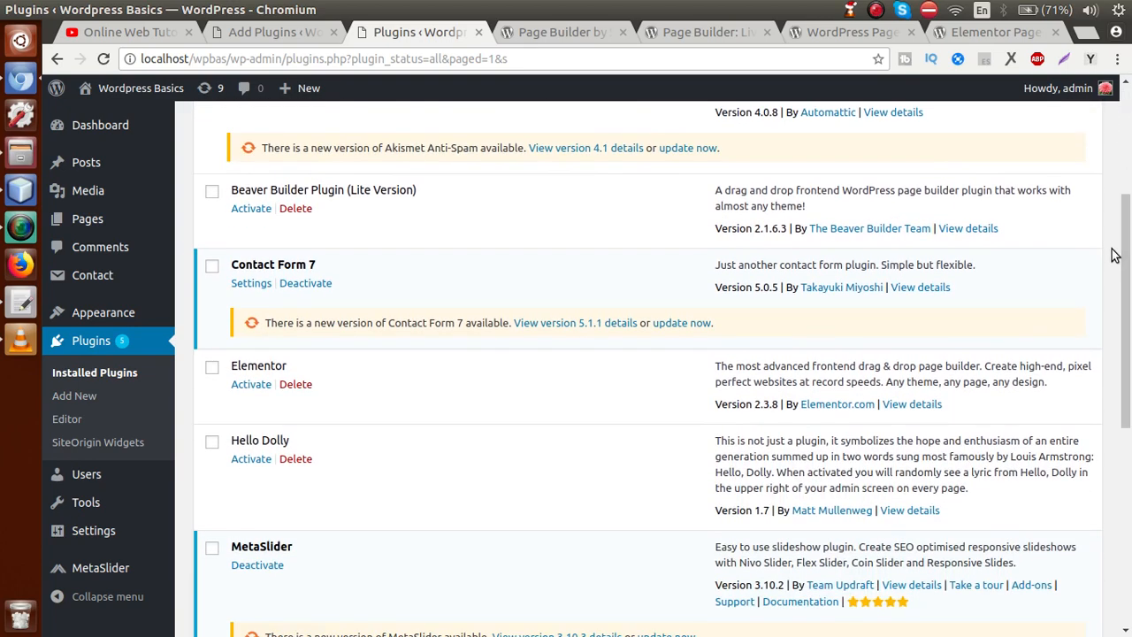
click(249, 387)
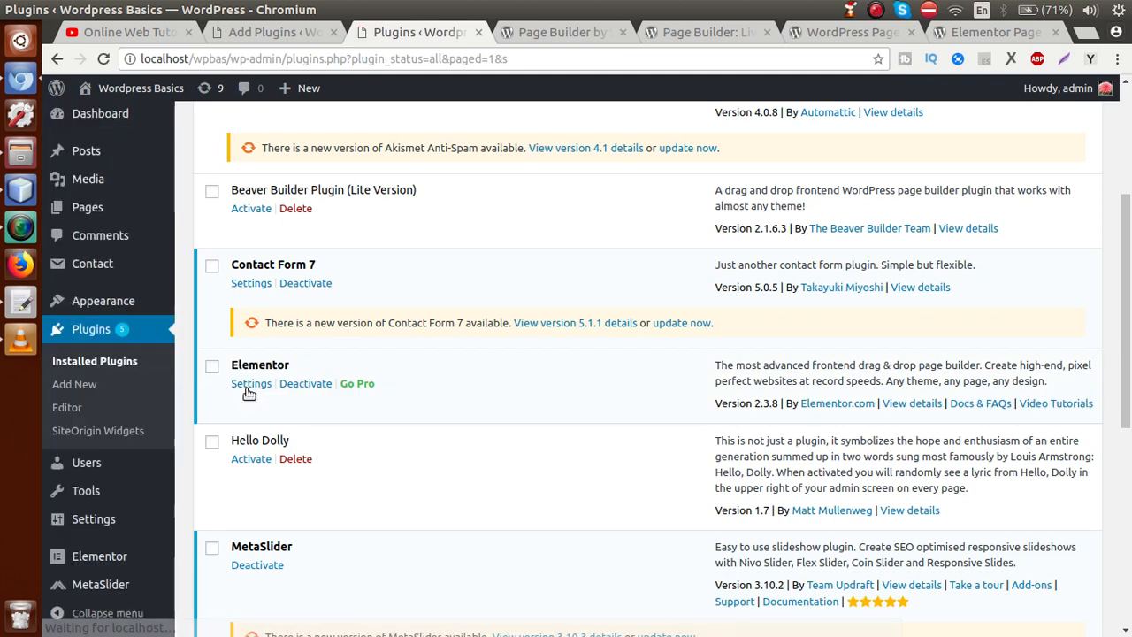
Step: Open Elementor's Go Pro pricing page in a new tab, then return to the Plugins list
right_click(356, 387)
click(379, 396)
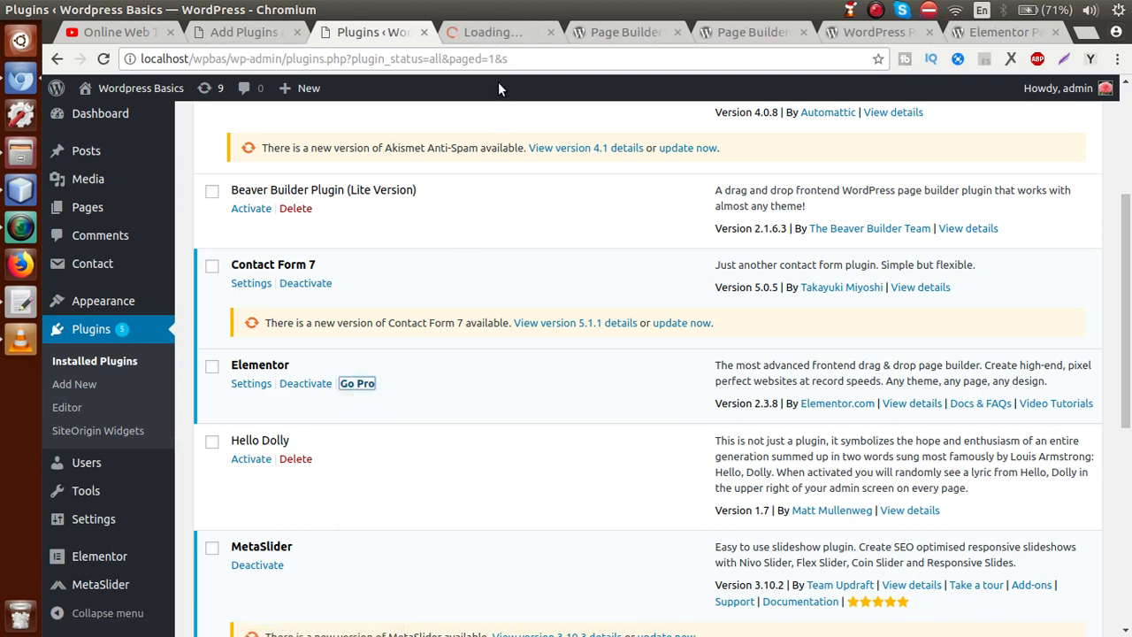
click(498, 32)
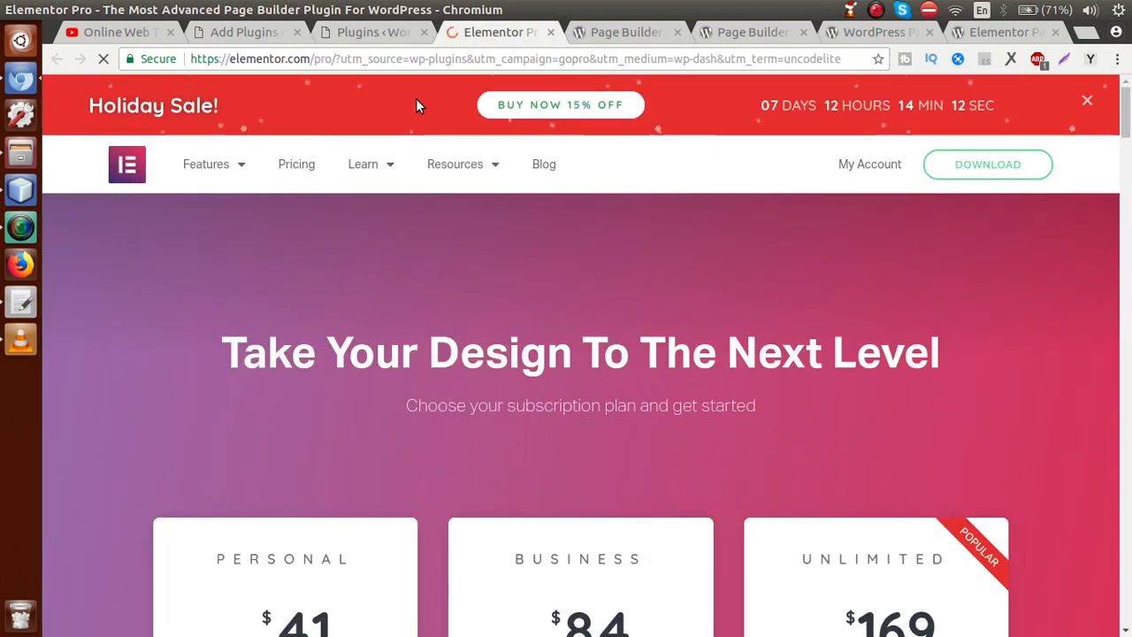
click(382, 33)
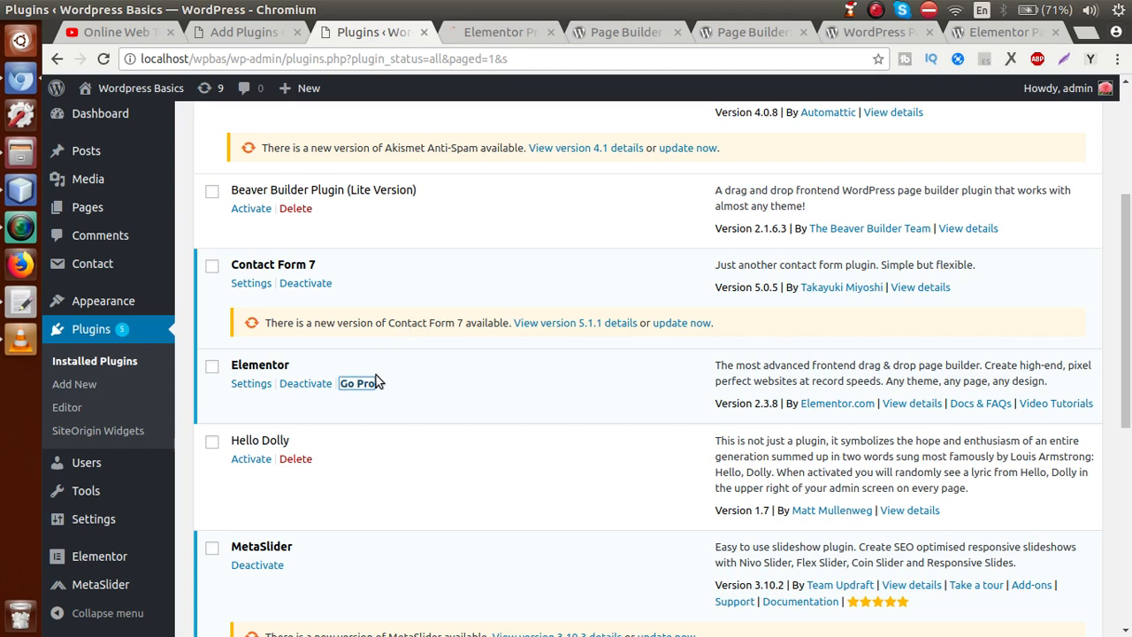
click(395, 390)
drag(1126, 279, 1127, 173)
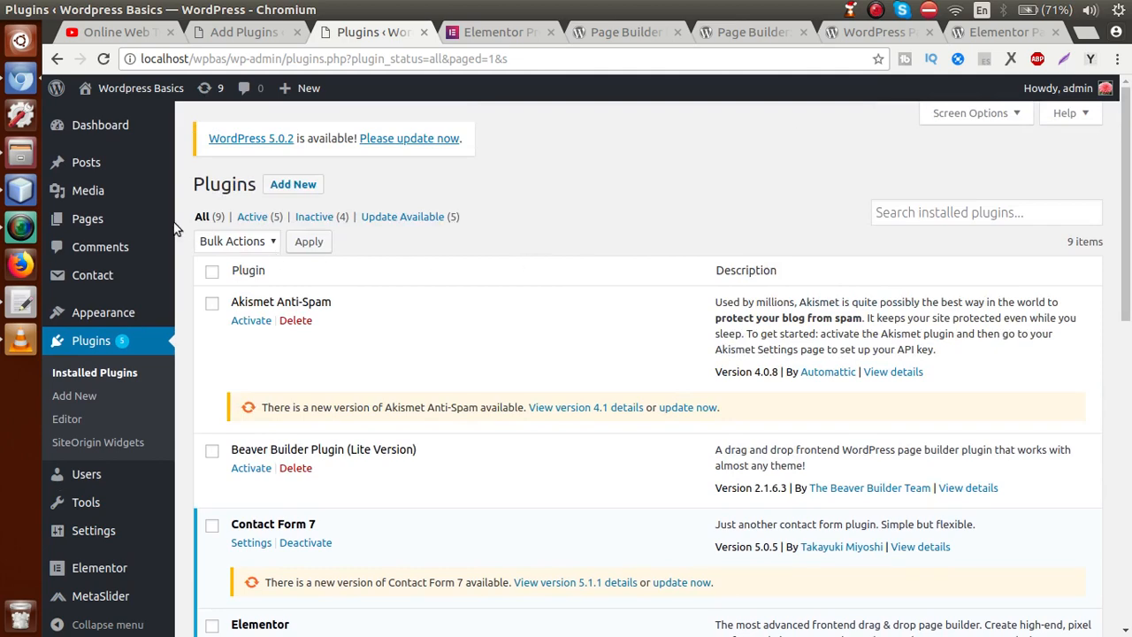
Step: Create a new page titled 'Sample Elementor Page' and let the draft autosave
click(96, 217)
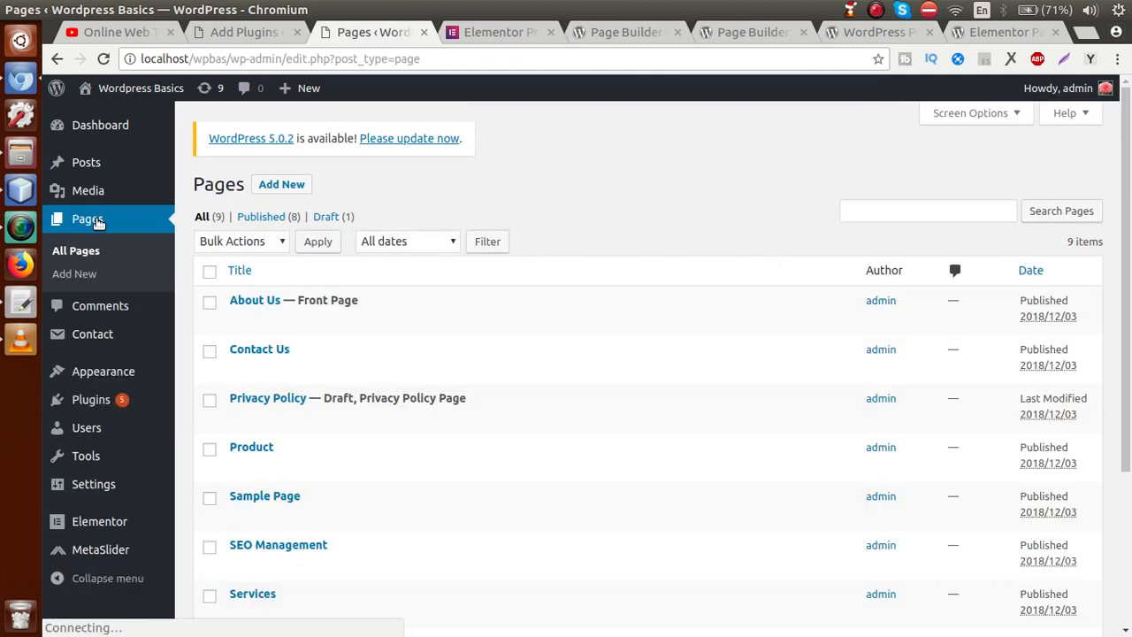
click(281, 184)
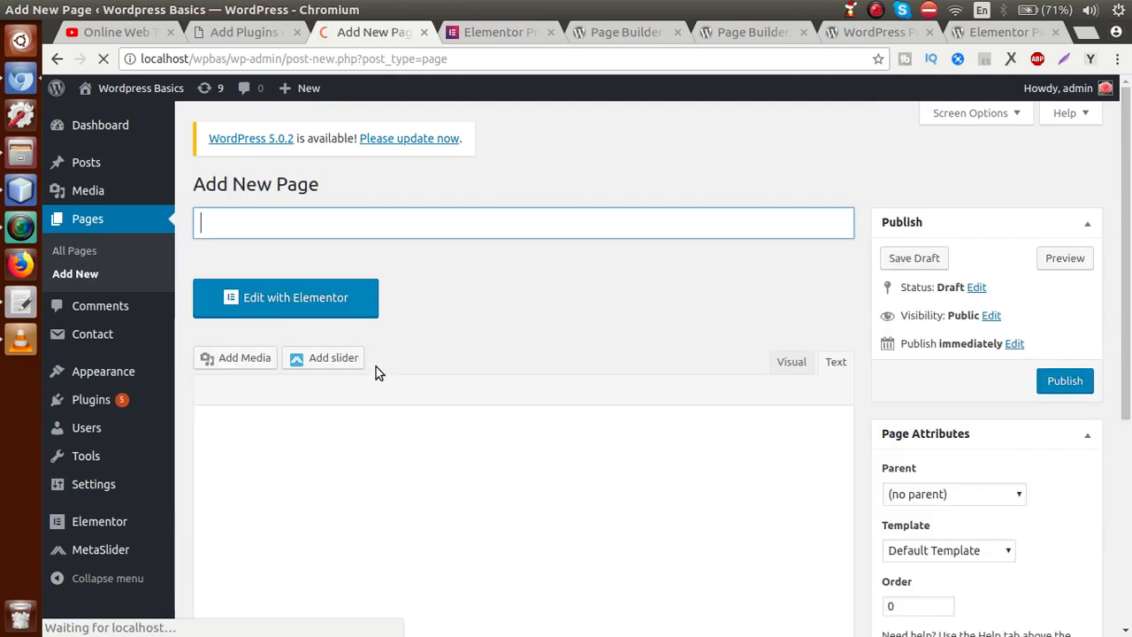
text(Sample E)
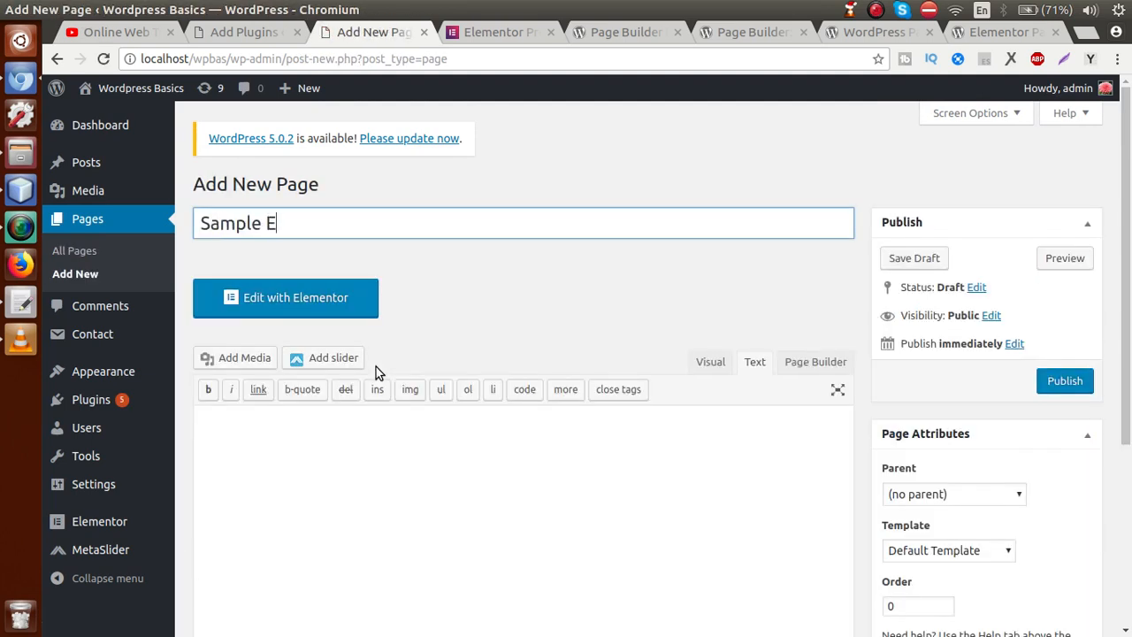
text(lementor Page)
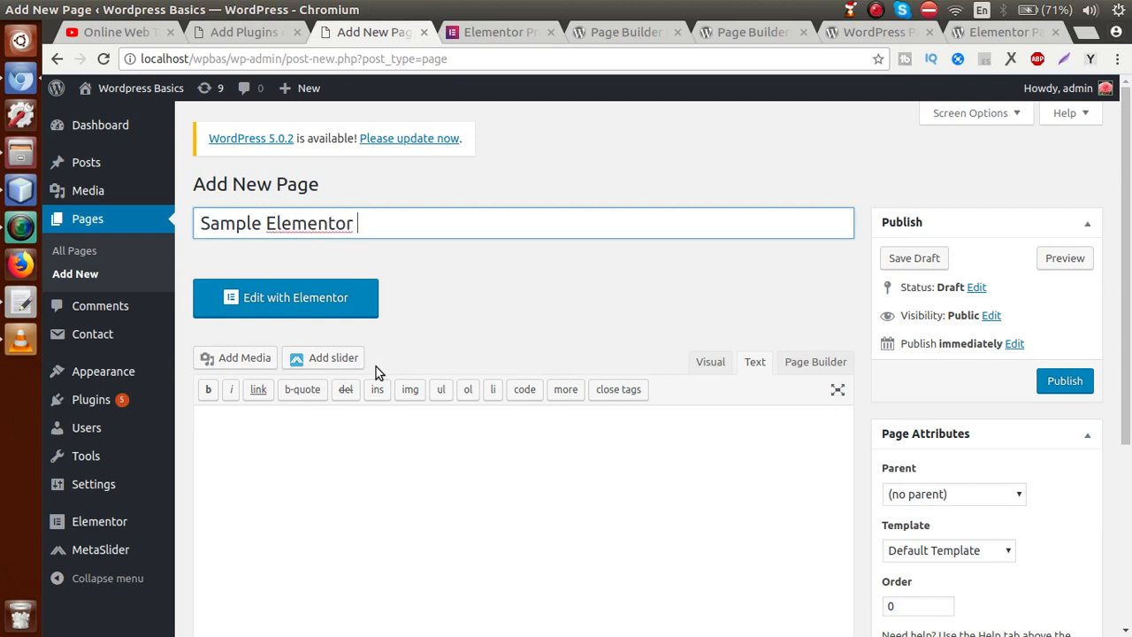
click(557, 181)
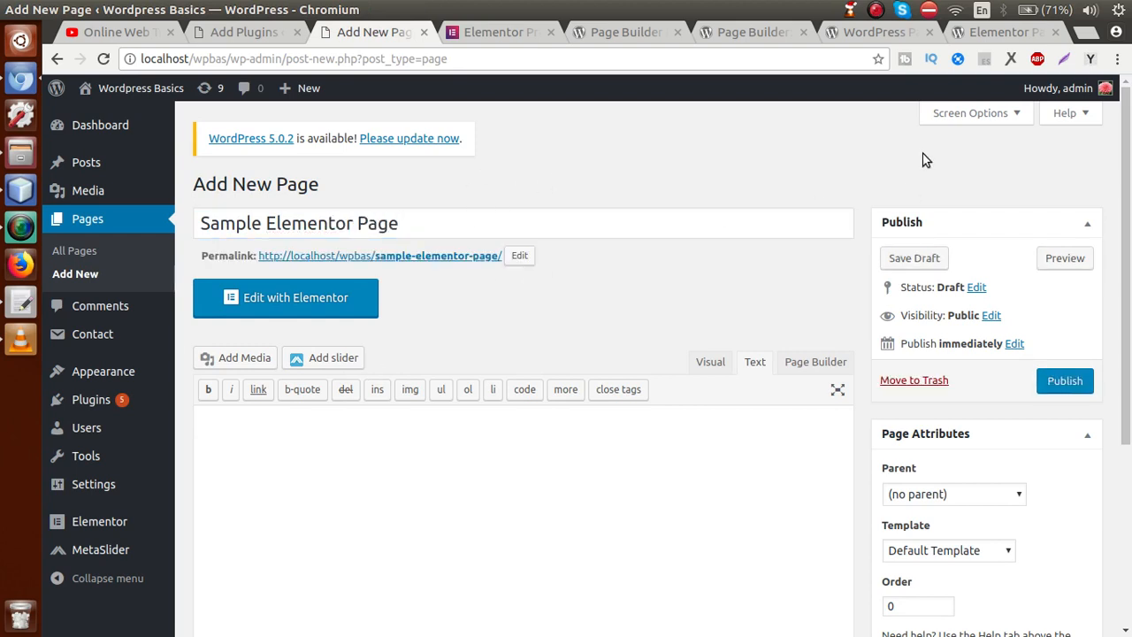
scroll(1120, 172, down, 1)
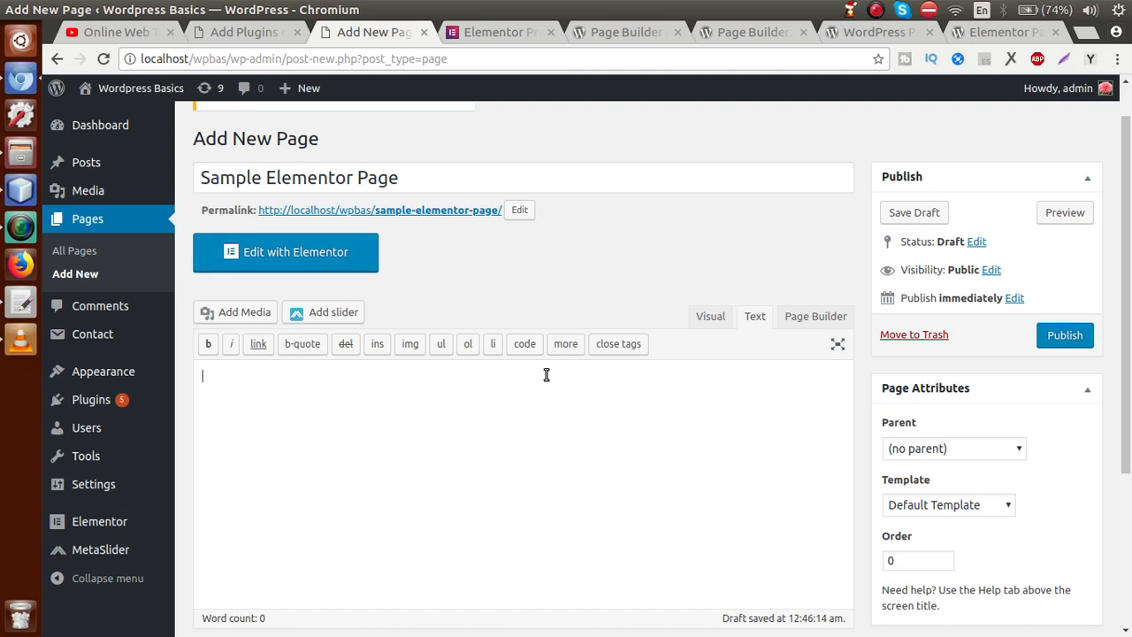
drag(415, 177, 211, 178)
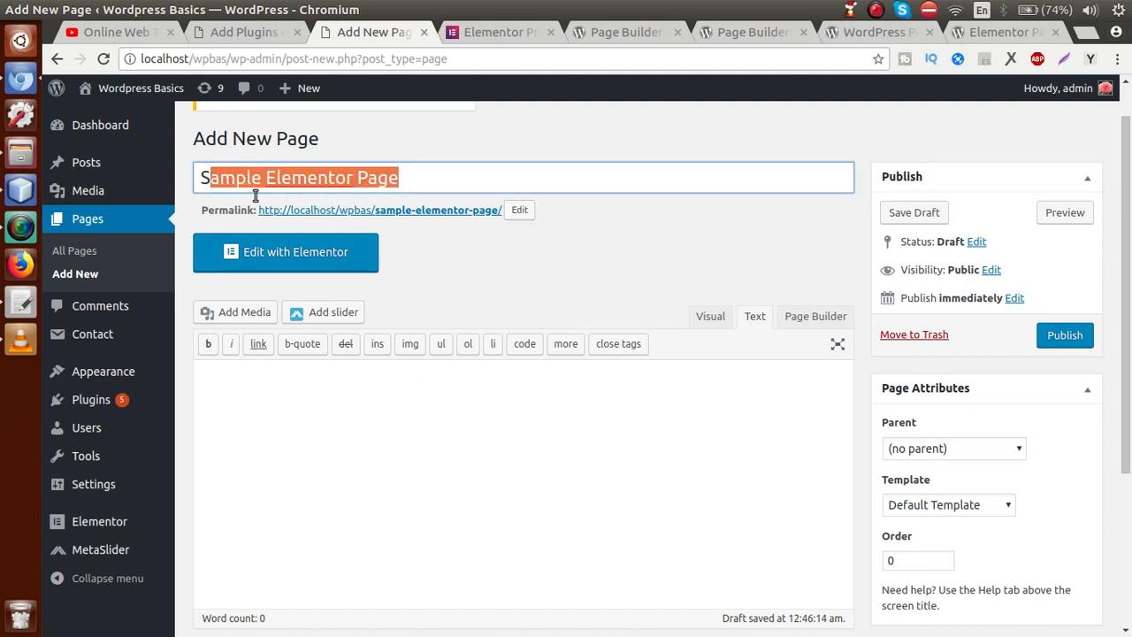
click(437, 255)
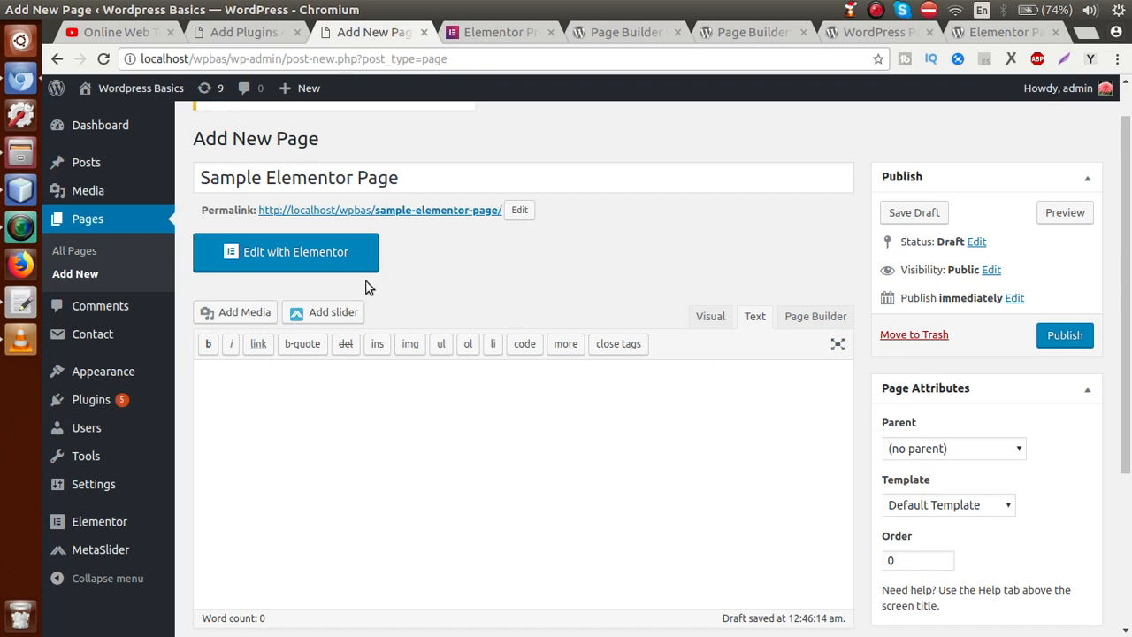
Step: Load Sample Elementor Page in the Elementor builder and try dragging in a text widget
click(317, 259)
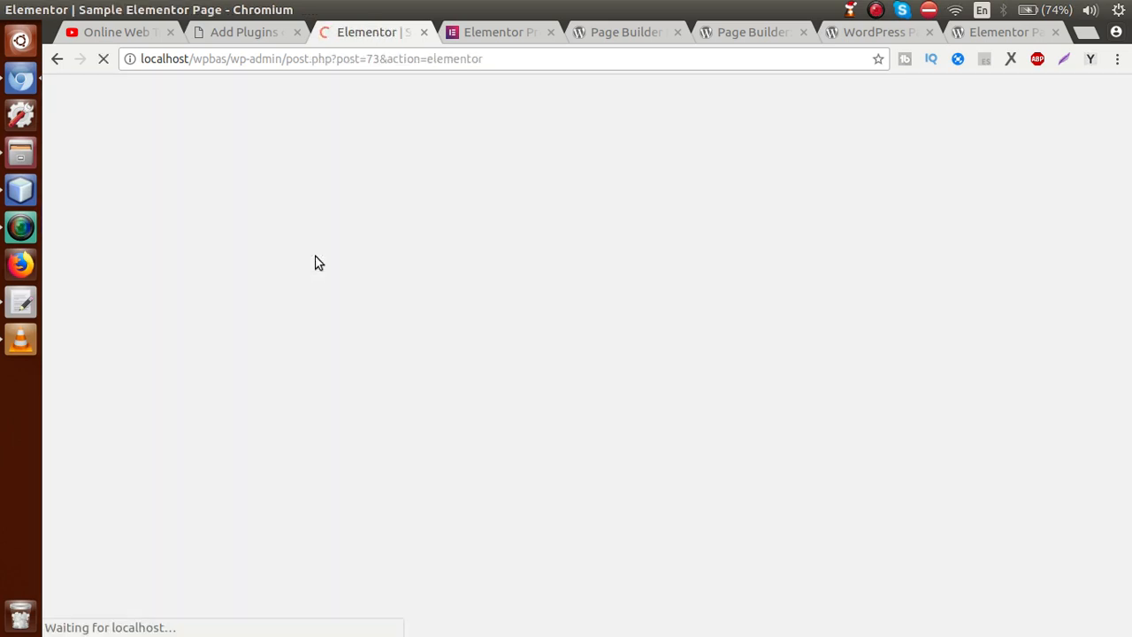
click(509, 58)
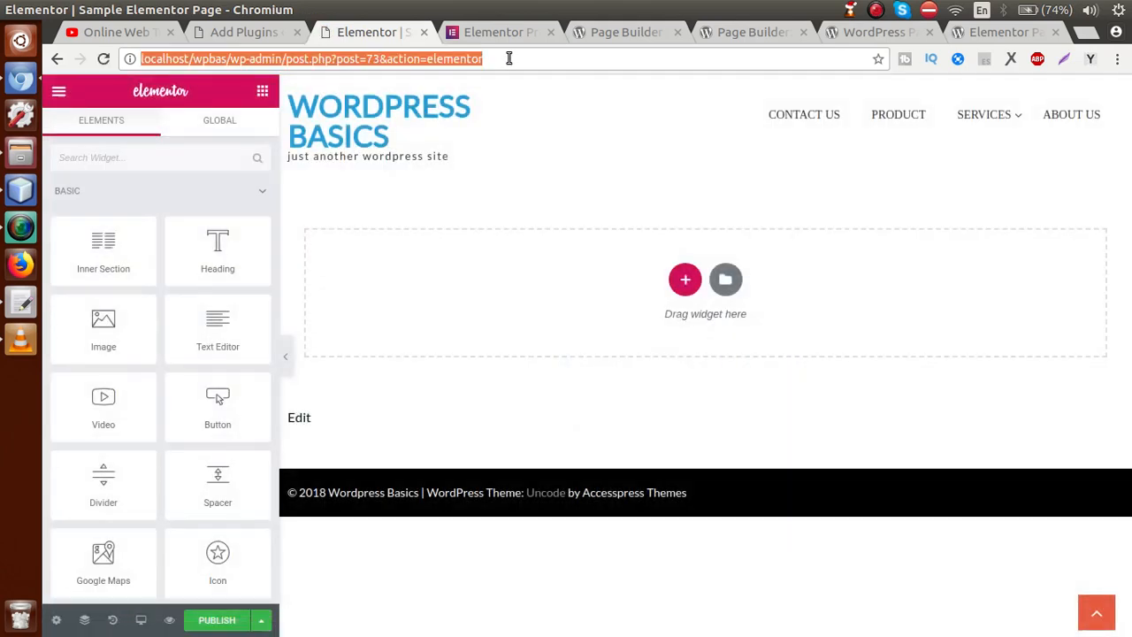
click(509, 58)
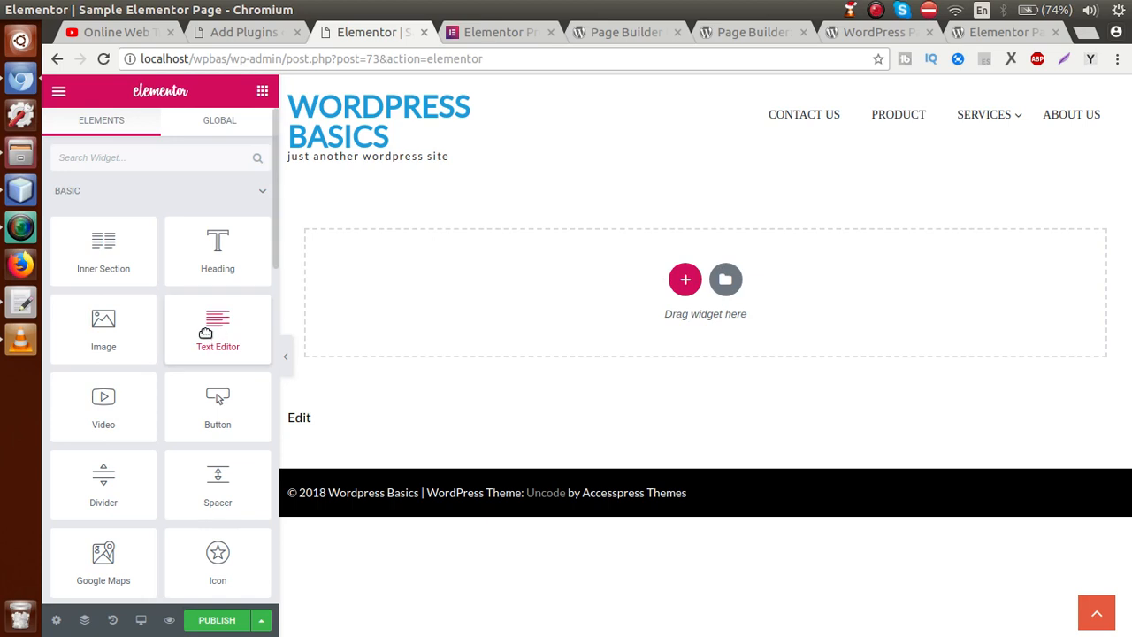
drag(206, 334, 715, 295)
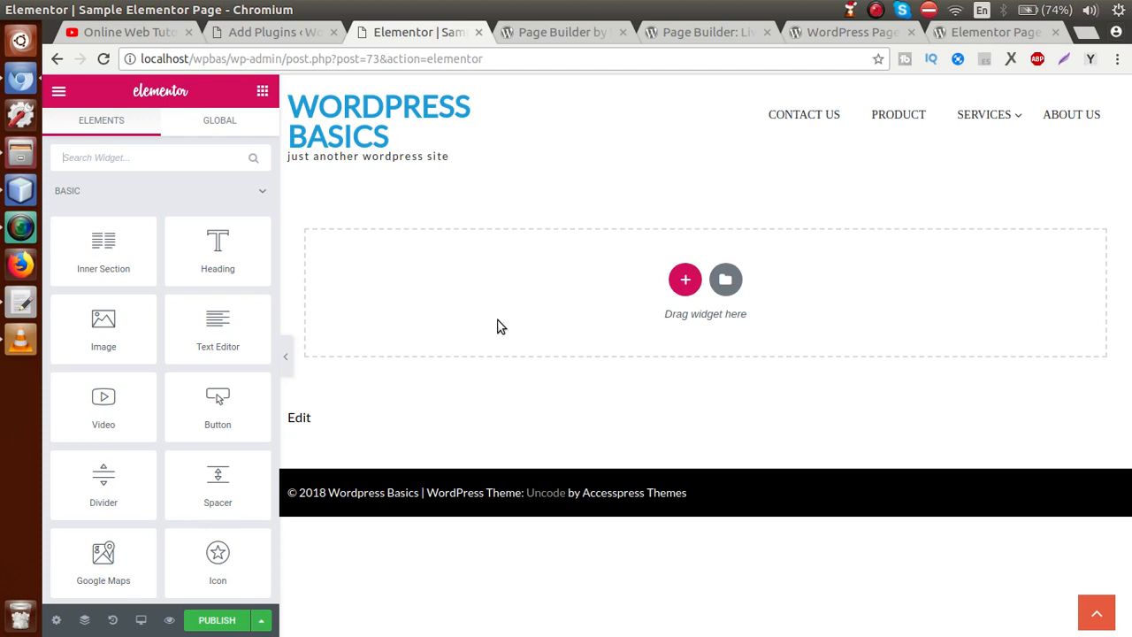
Step: Add a two-column section and drop a Text Editor widget into its left column
click(686, 281)
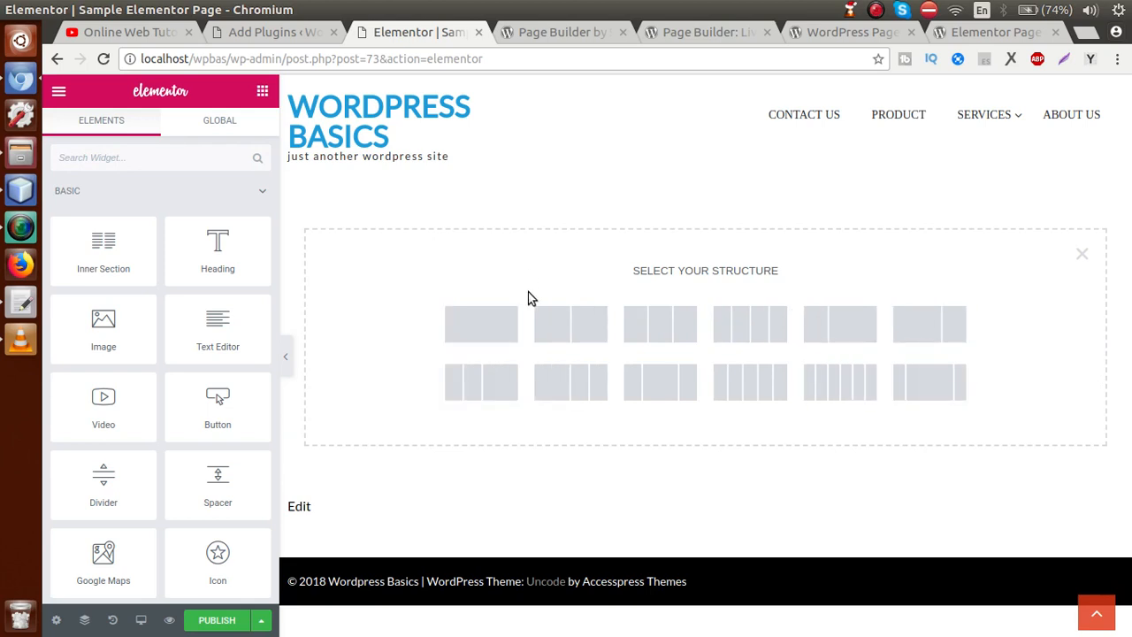
click(556, 323)
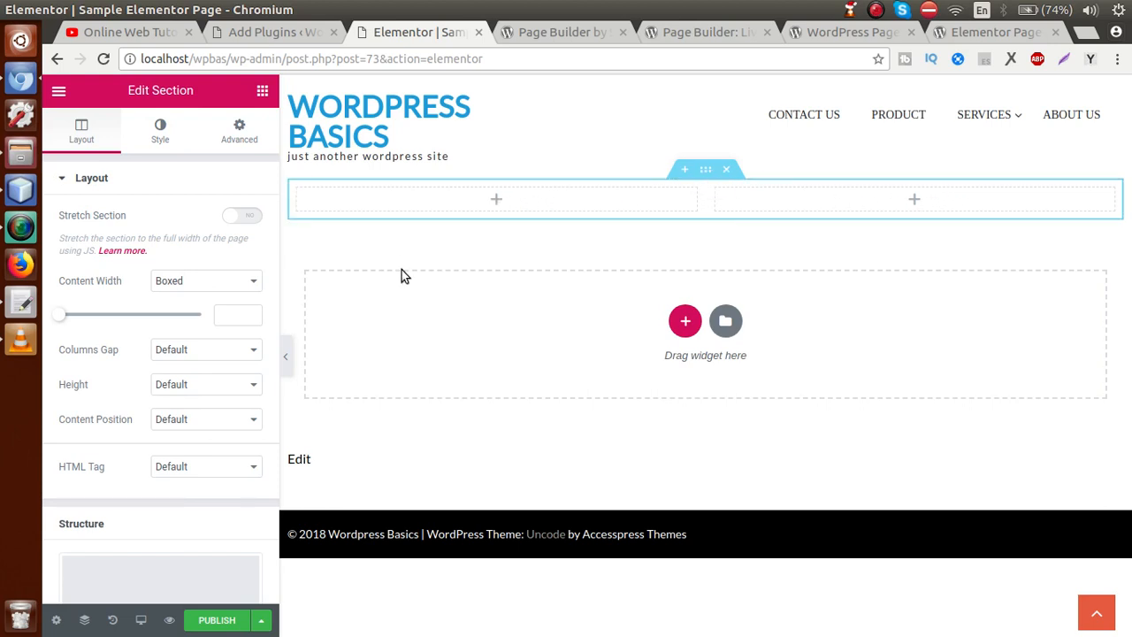
click(455, 194)
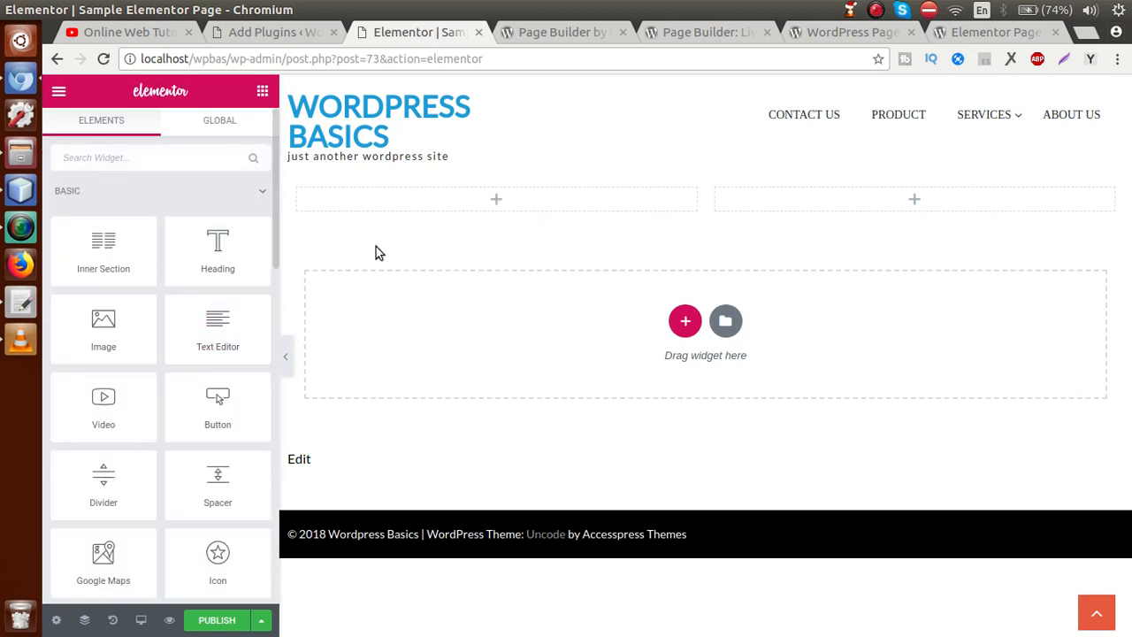
drag(218, 322, 510, 189)
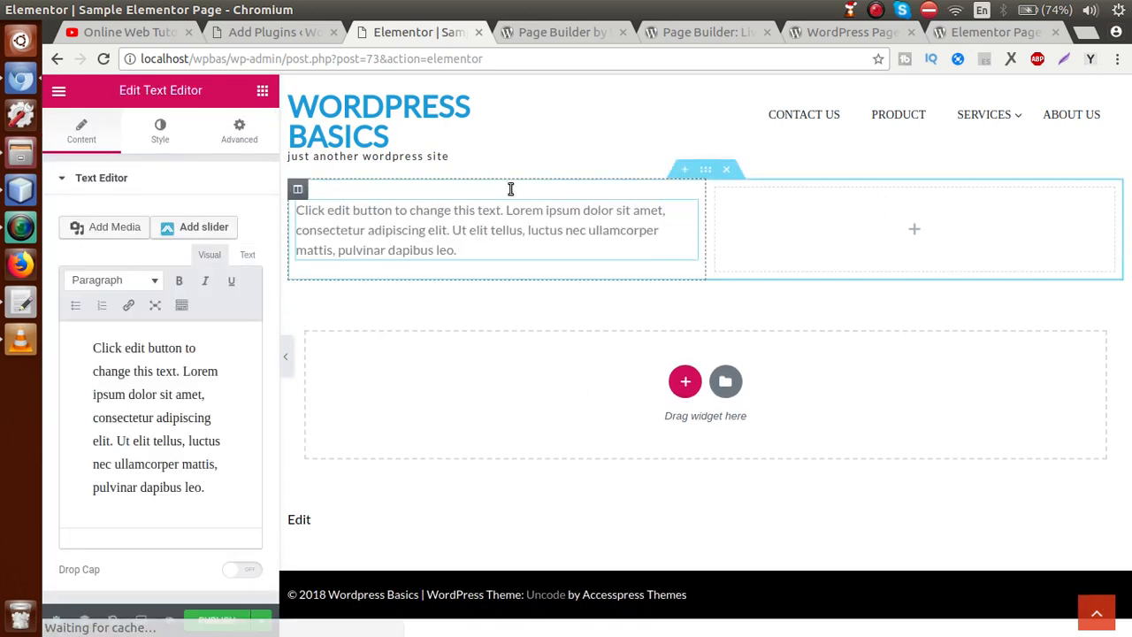
Step: Copy several lorem ipsum paragraphs from the generator extension and focus the widget's text editor
click(509, 246)
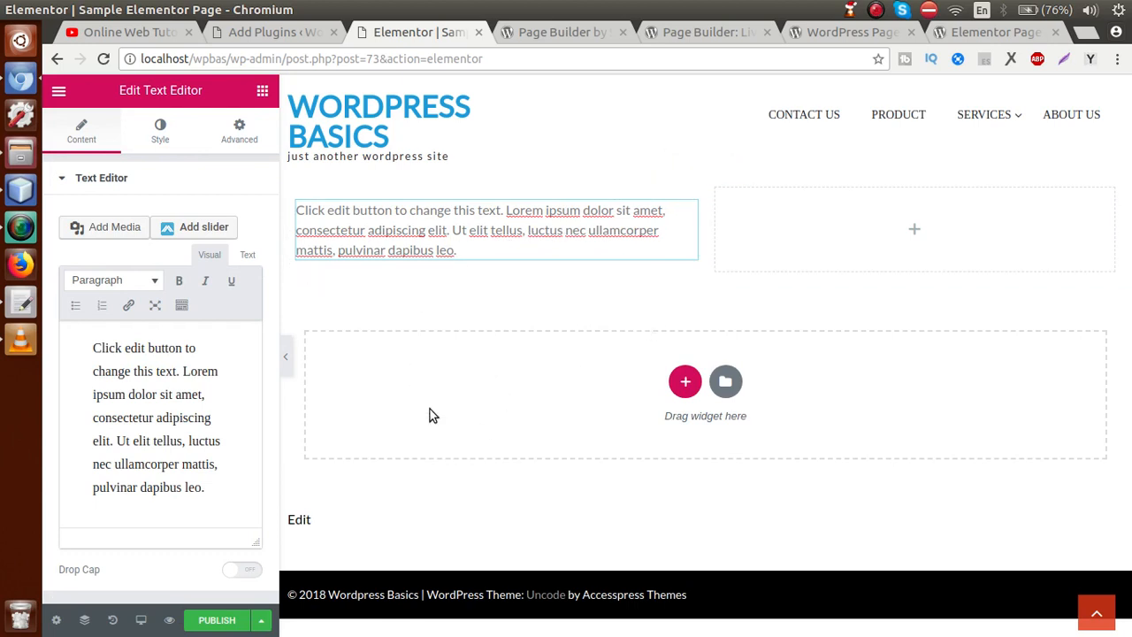
click(212, 622)
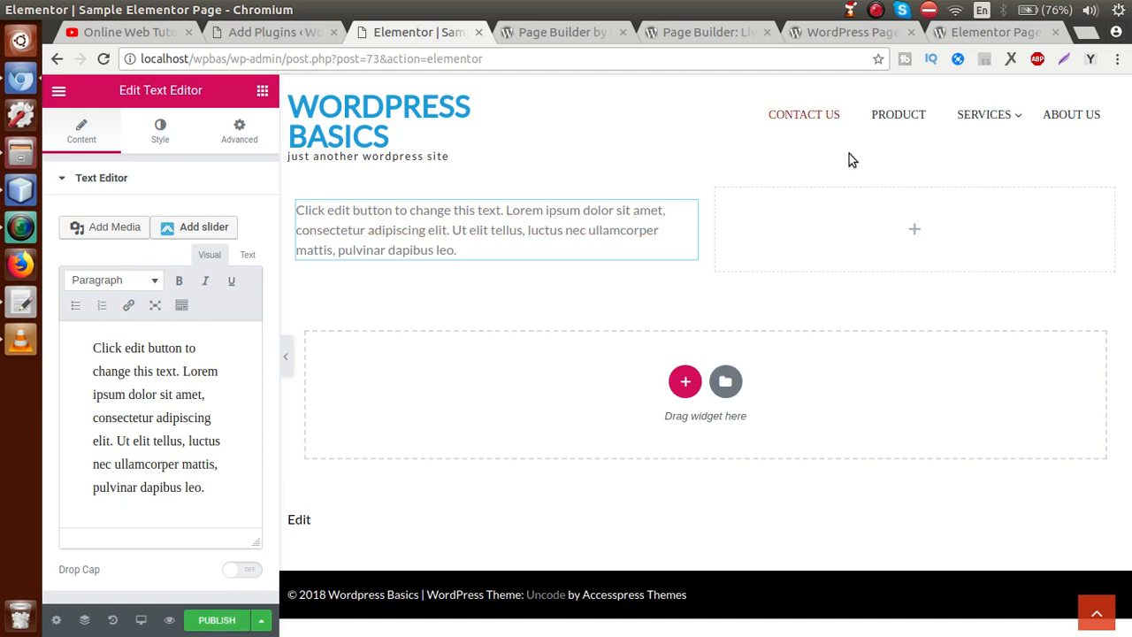
click(1093, 60)
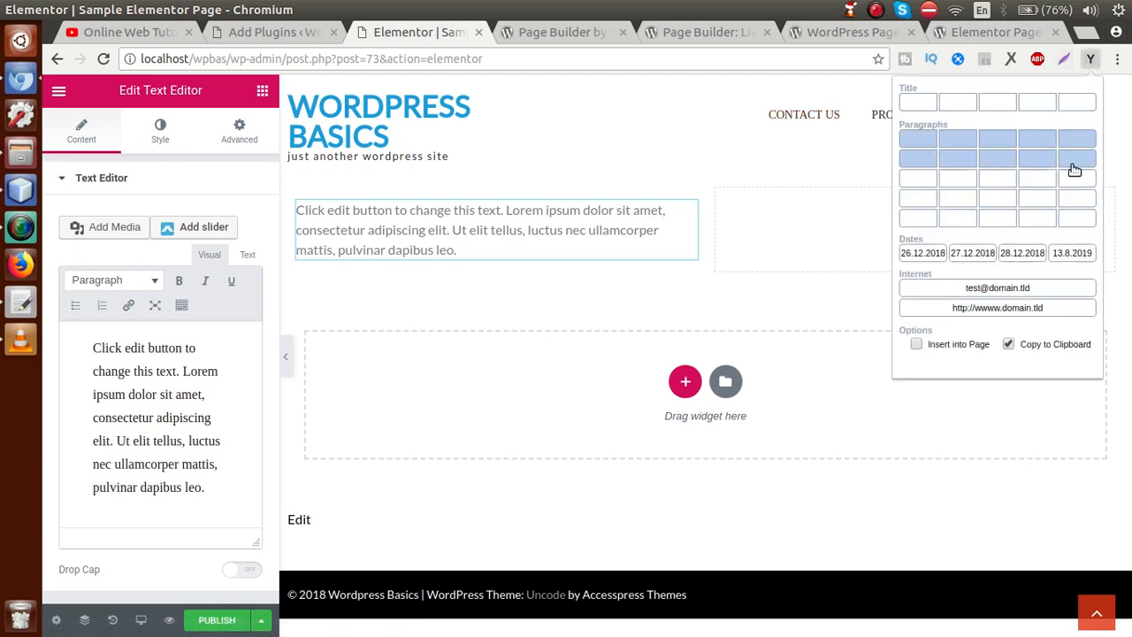
click(1081, 202)
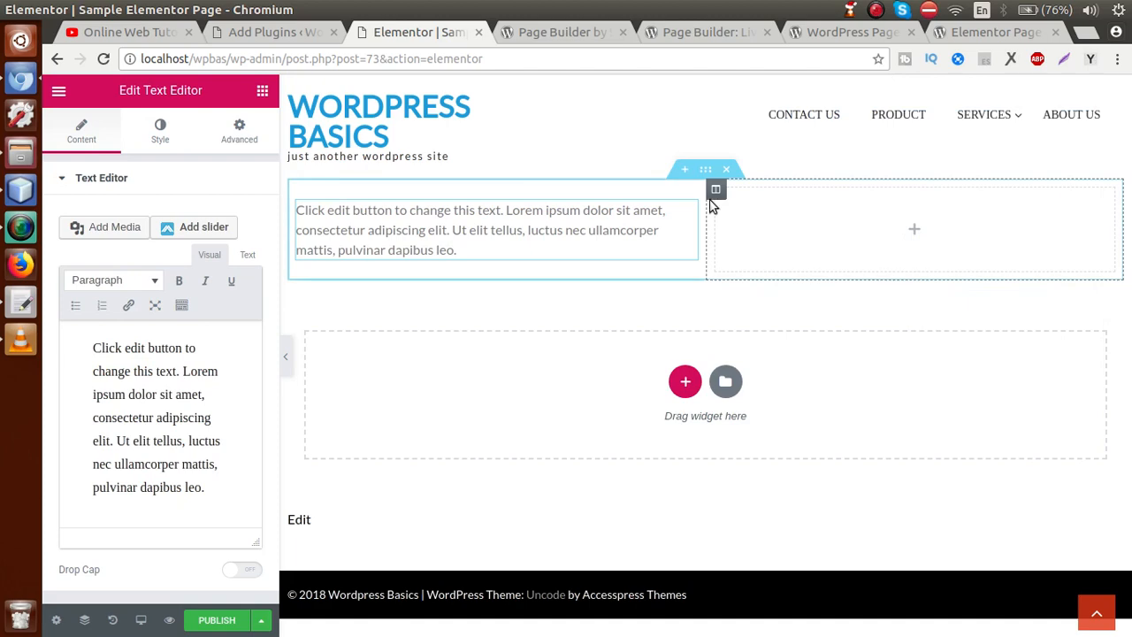
click(205, 404)
Step: Replace the placeholder text with the pasted lorem ipsum paragraphs and widen the panel
key(ctrl+a)
key(BackSpace)
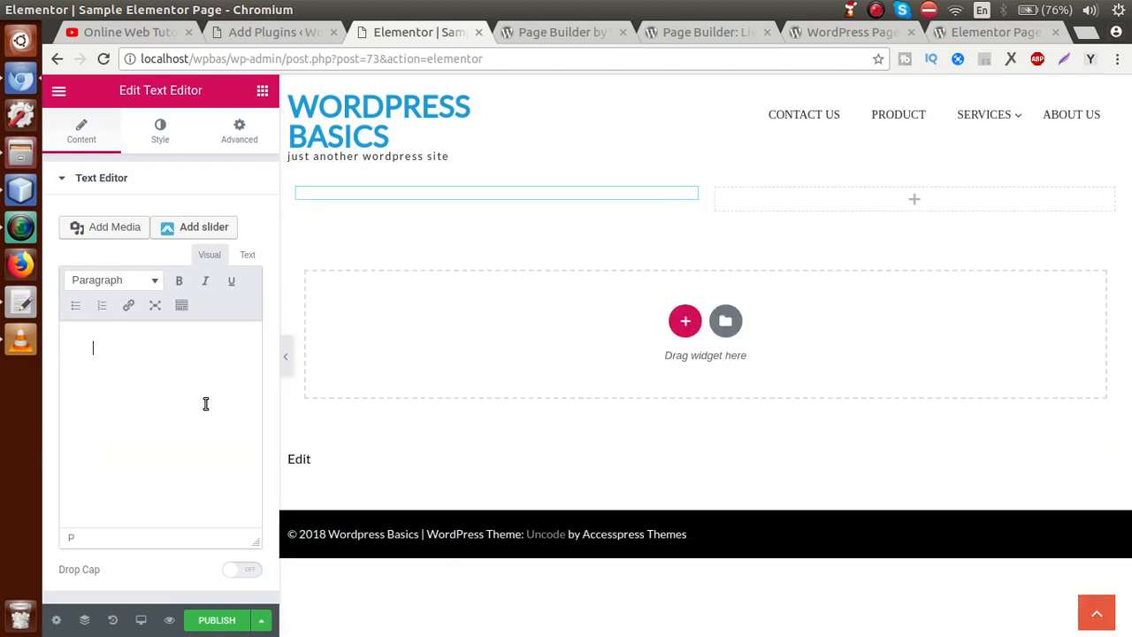
text(Ut leo. Phasellus gravida semper nisi. Vestibulum ullamcorper mauris at ligula. Donec vitae sapien ut libero venenatis faucibus. Donec id justo.  Vestibulum ante ipsum primis in faucibus orci luctus et ultrices posuere cubilia Curae; In ac dui quis mi consectetuer lacinia. Vestibulum purus quam, scelerisque ut, mollis sed, nonummy id, metus. Duis arcu tortor, suscipit eget, imperdiet nec, imperdiet iaculis, ipsum. Fusce vulputate eleifend sapien. Vestibulum ante ipsum primis in faucibus orci luctus et ultrices posuere cubilia Curae; Fusce id purus.  Donec mollis hendrerit risus. Sed hendrerit. Nam pretium turpis et arcu. Ut varius tincidunt libero. Suspendisse faucibus, nunc et pellentesque egestas, lacus ante convallis tellus, vitae iaculis lacus elit id tortor.  Maecenas egestas arcu quis ligula mattis placerat. Praesent ac sem eget est egestas volutpat. Morbi ac felis. Duis arcu tortor, suscipit eget, imperdiet nec, imperdiet iaculis, ipsum. Curabitur ullamcorper ultricies nisi.)
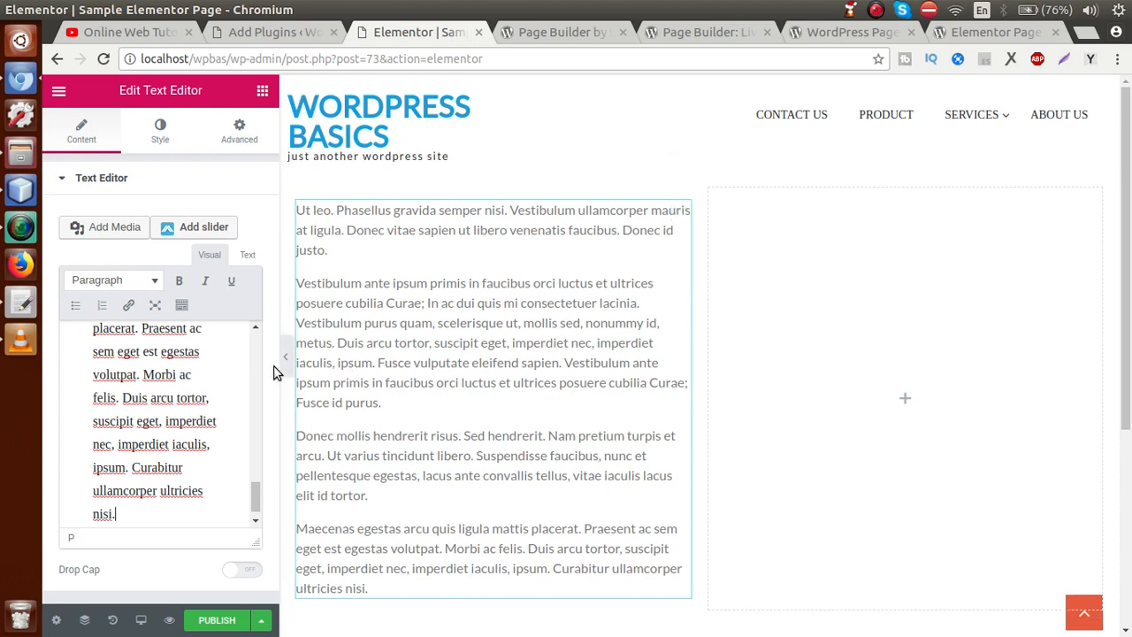
drag(278, 366, 505, 367)
scroll(468, 314, up, 5)
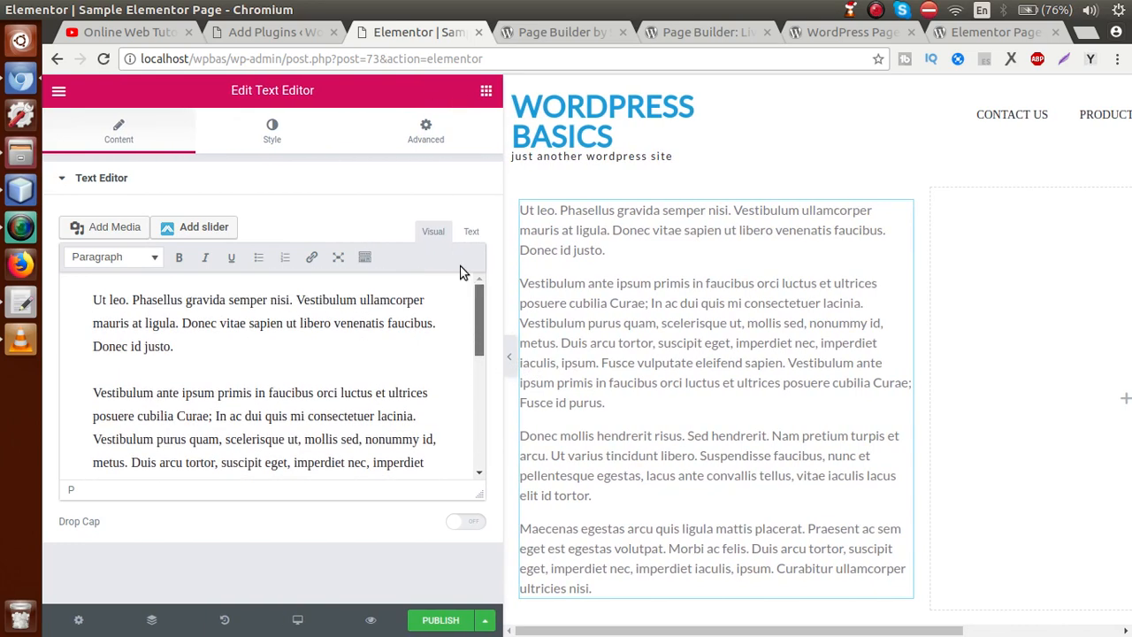
Step: Make 'Vestibulum ullamcorper' bold and underline 'orci luctus'
drag(299, 301, 427, 300)
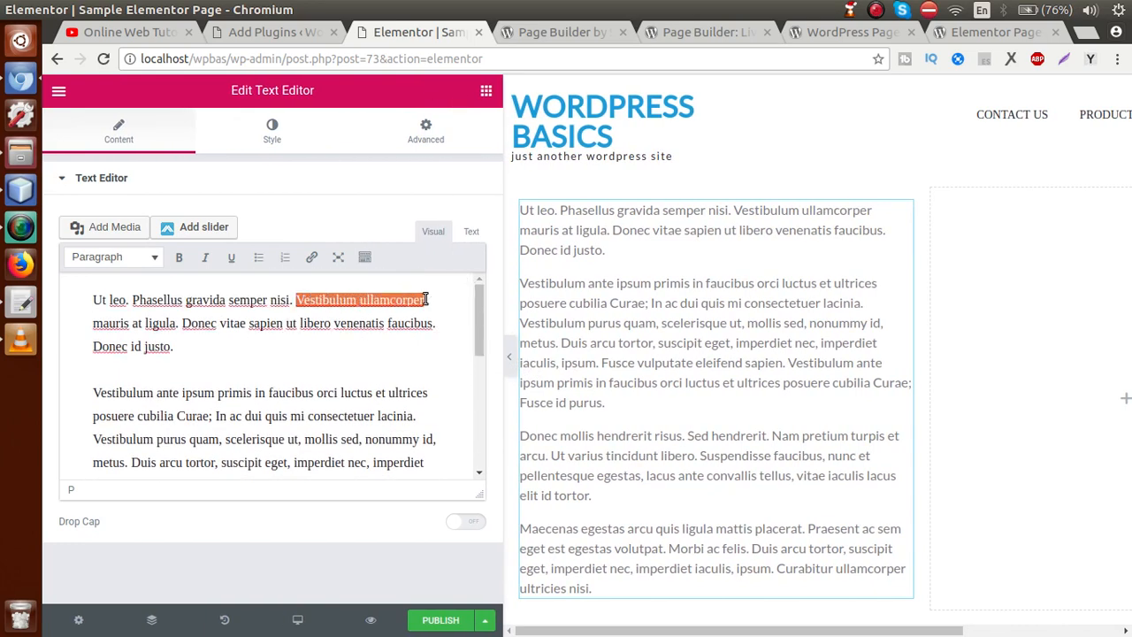
click(179, 258)
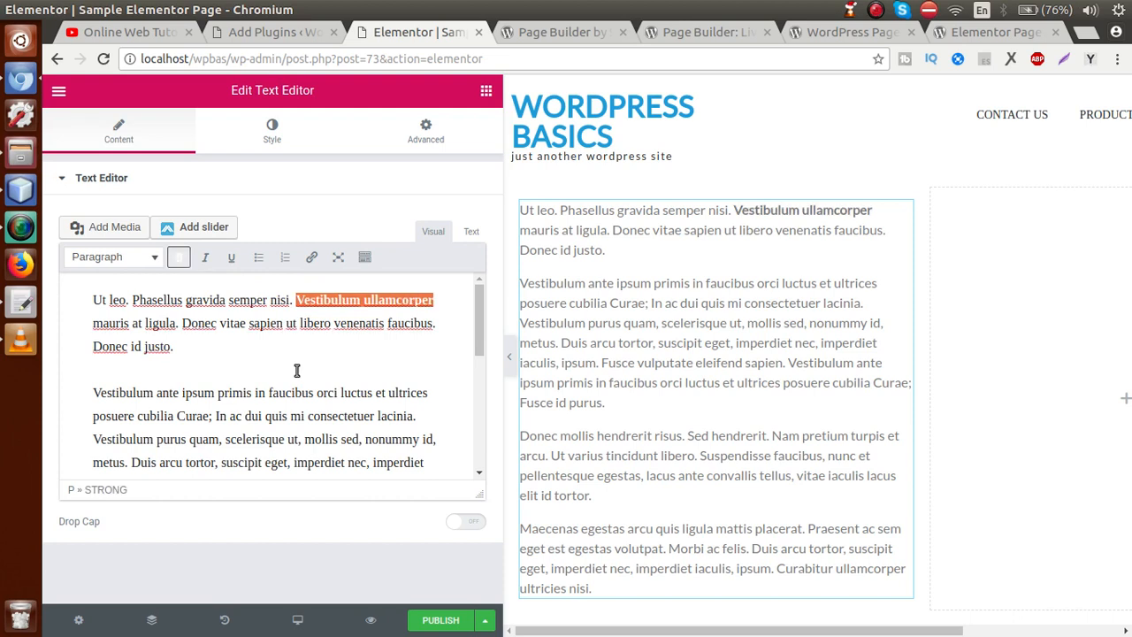
click(297, 371)
drag(320, 394, 374, 399)
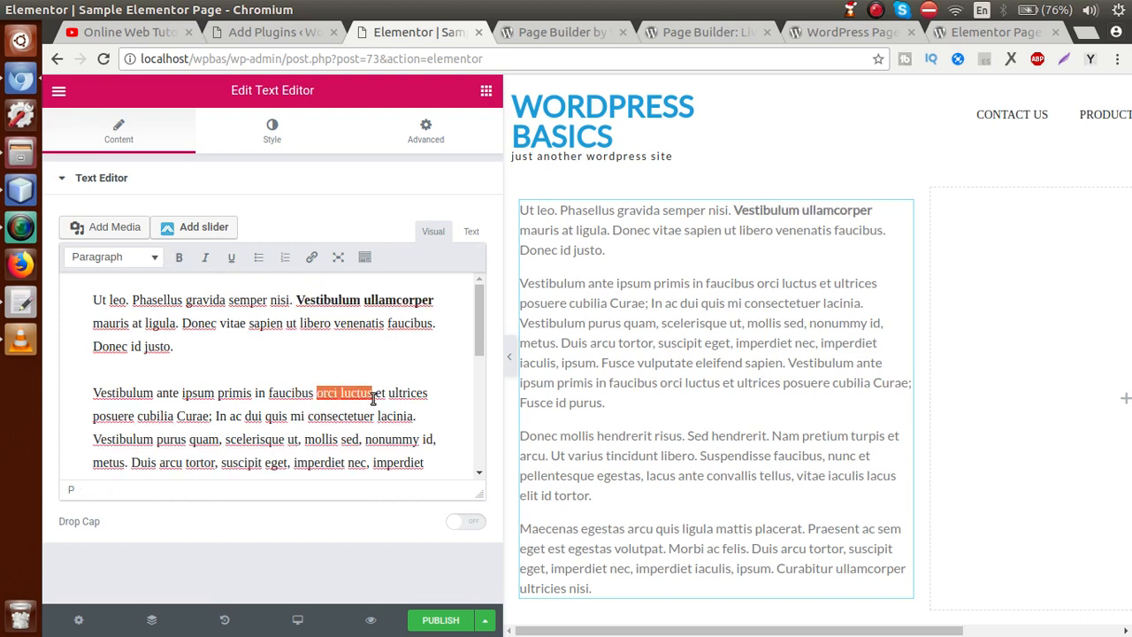
click(230, 258)
click(314, 360)
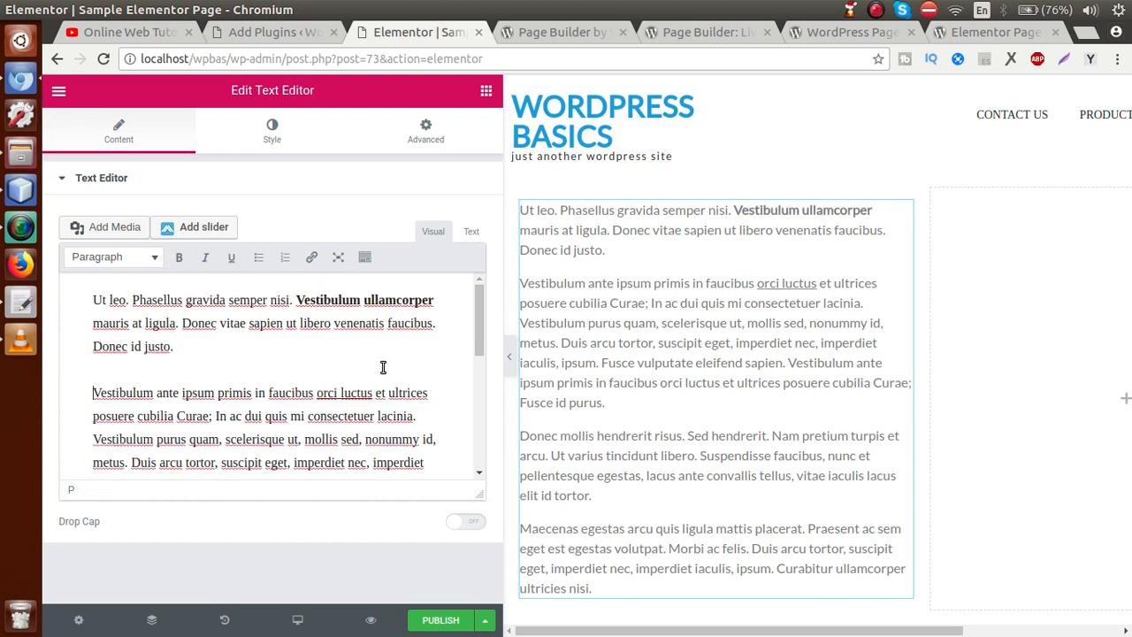
Step: Widen the page preview and publish the page
drag(474, 318, 473, 437)
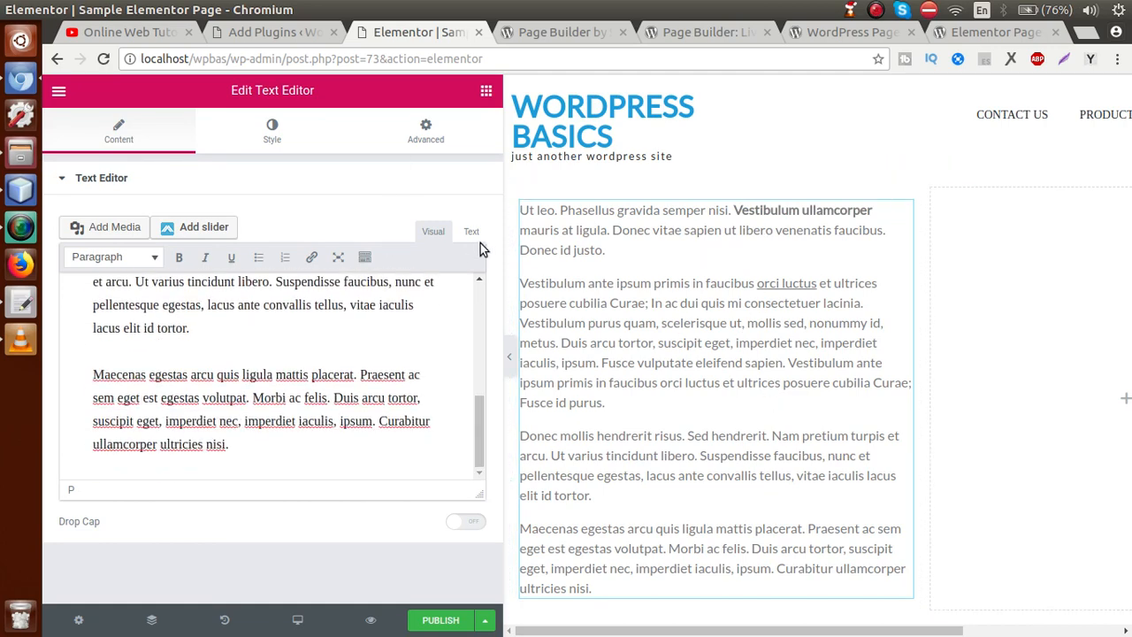
drag(504, 234, 424, 233)
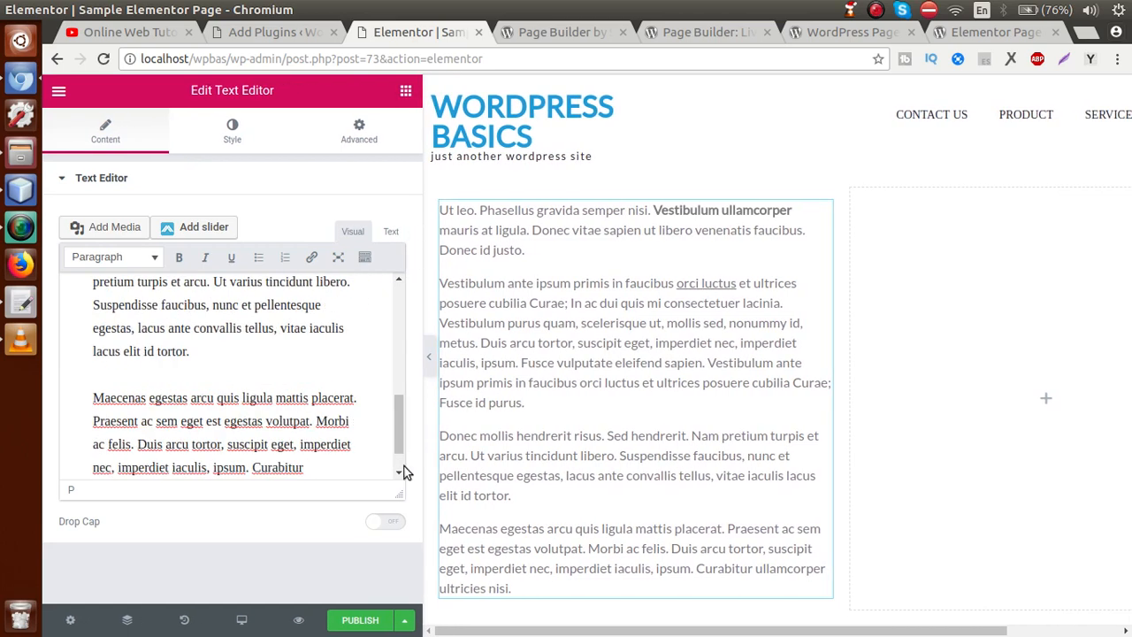
click(373, 621)
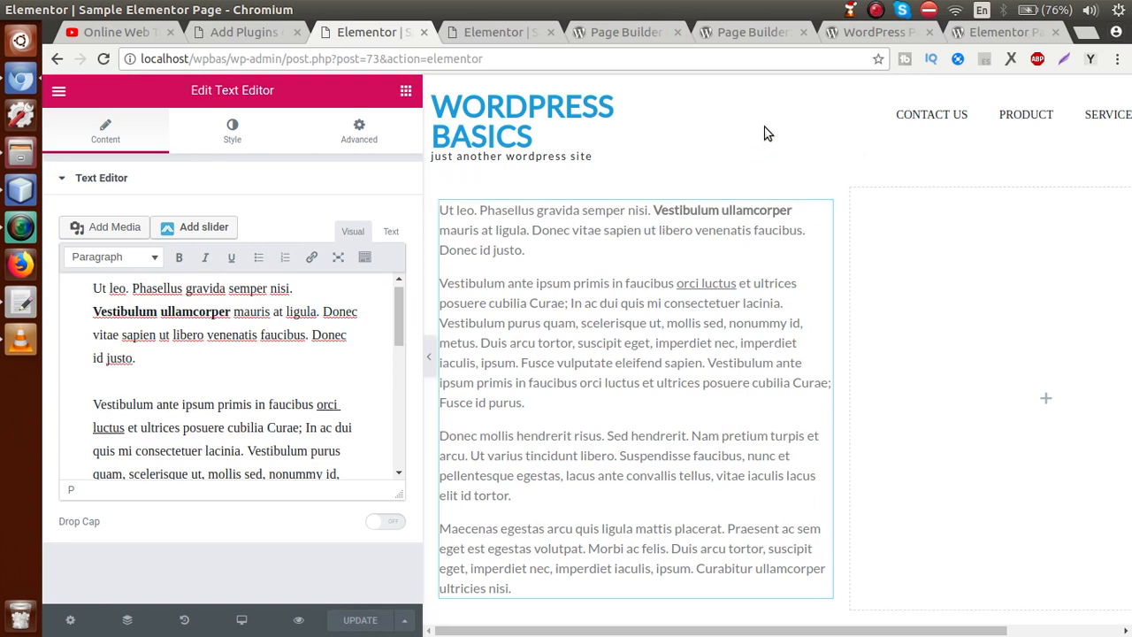
Step: Bring back the widget list, narrow the panel, and drop an Image widget into the right column
click(766, 132)
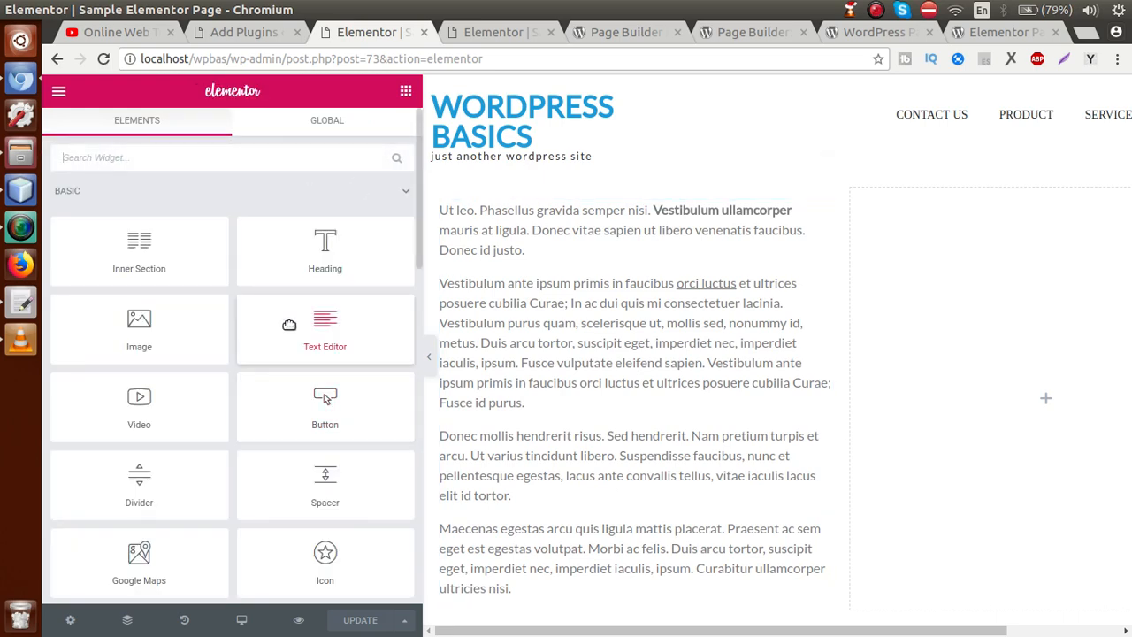
drag(422, 283, 351, 283)
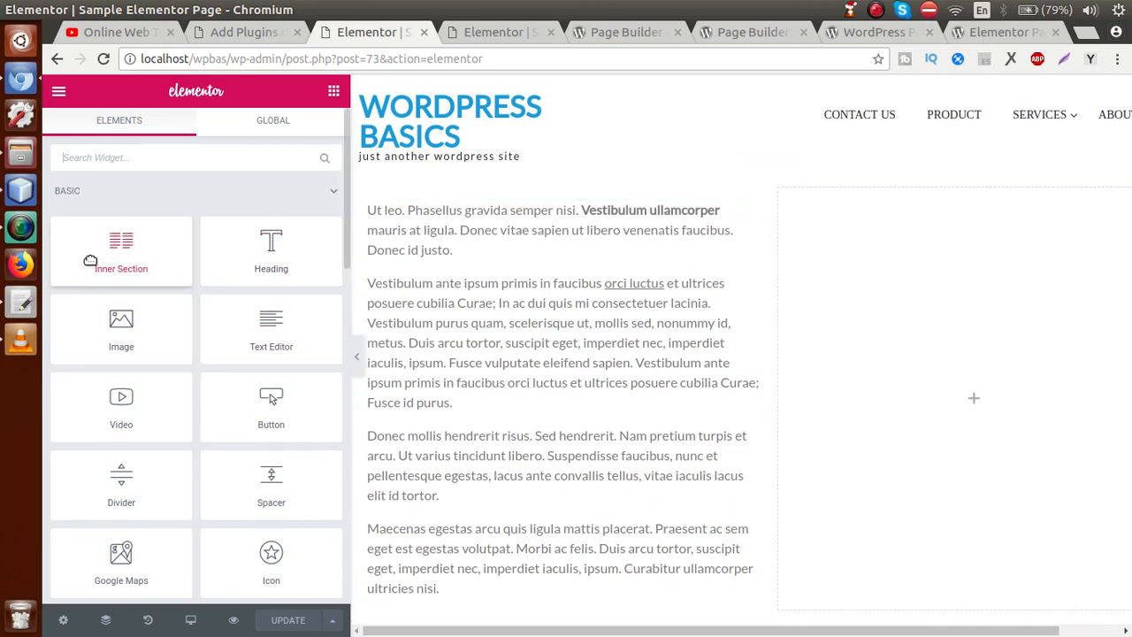
mouse_move(90, 261)
mouse_down()
mouse_move(597, 265)
mouse_move(111, 263)
mouse_up()
drag(116, 319, 895, 300)
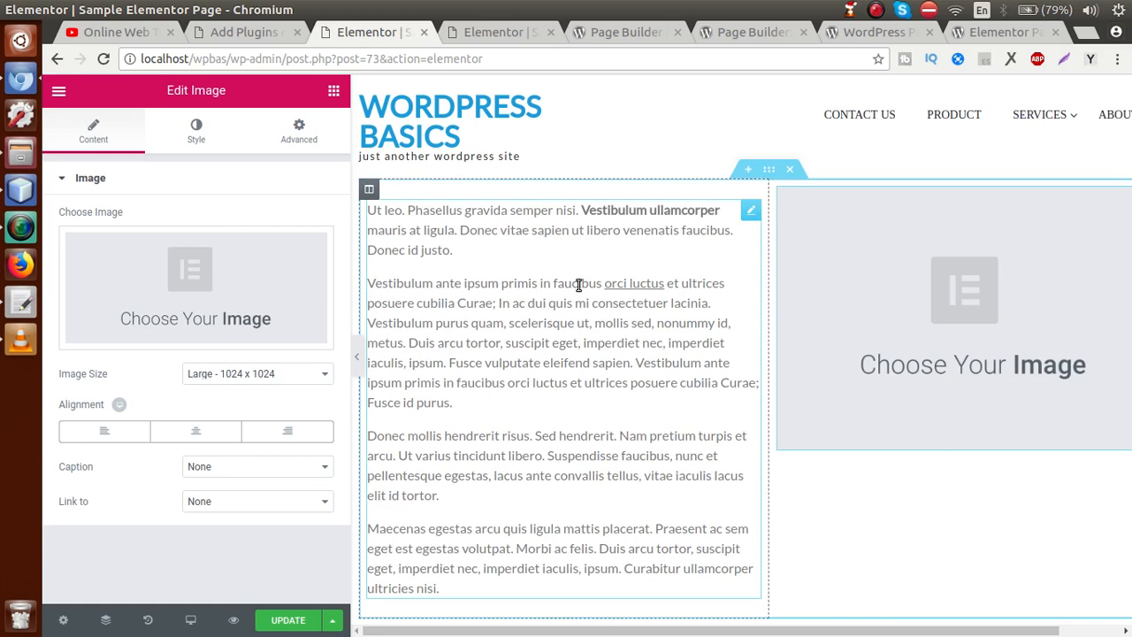
Step: Insert gallery2-1.png from the Media Library into the Image widget and update the page
click(196, 299)
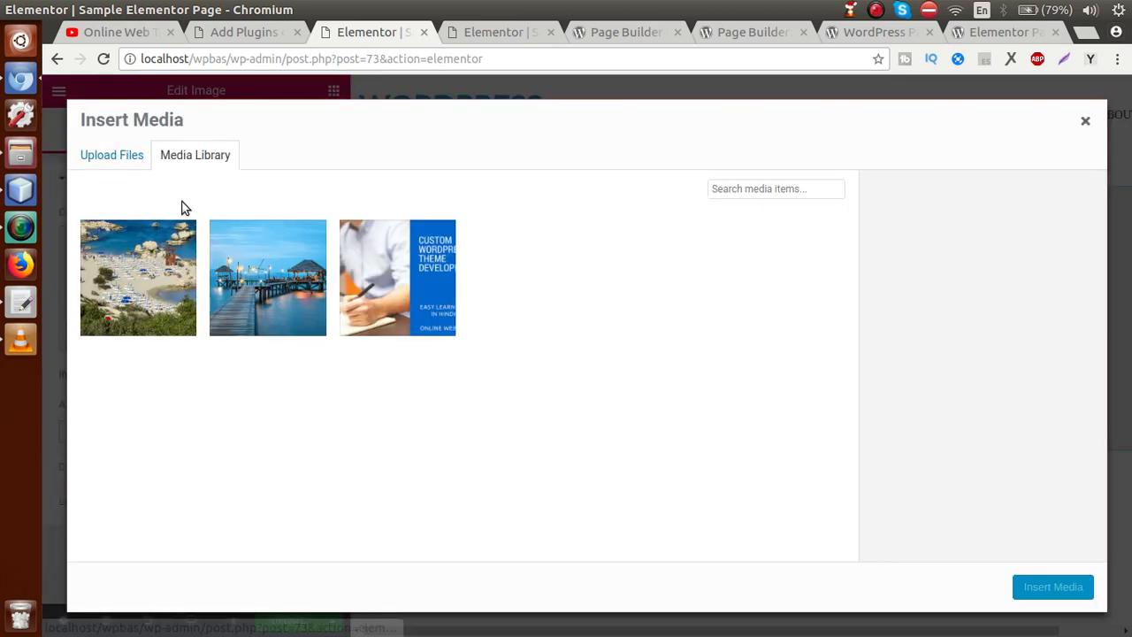
click(164, 266)
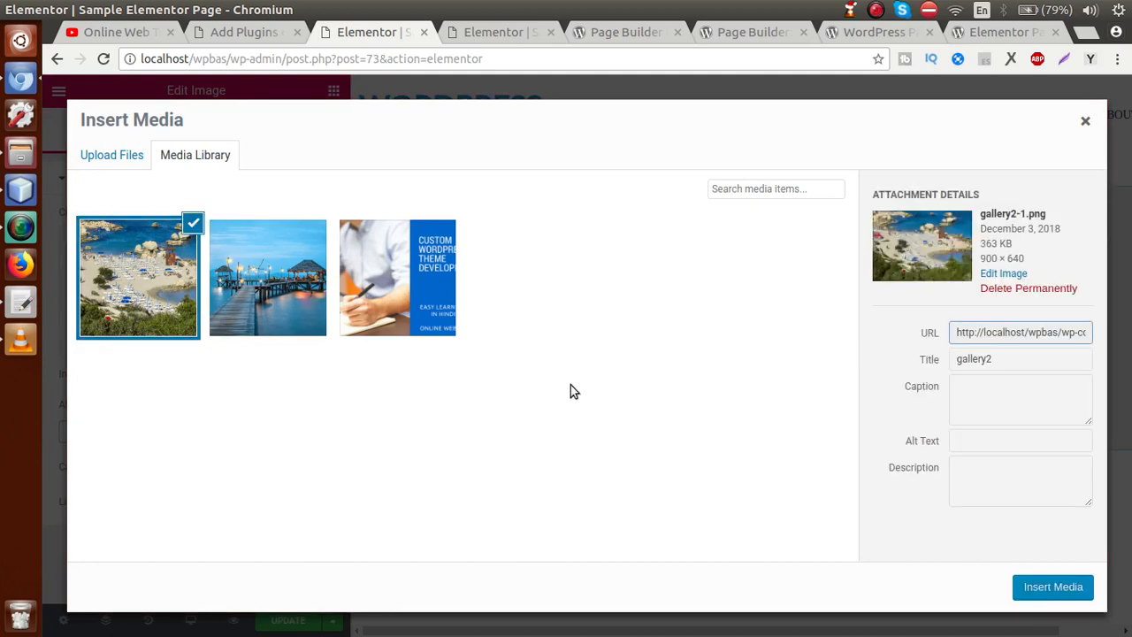
click(1031, 588)
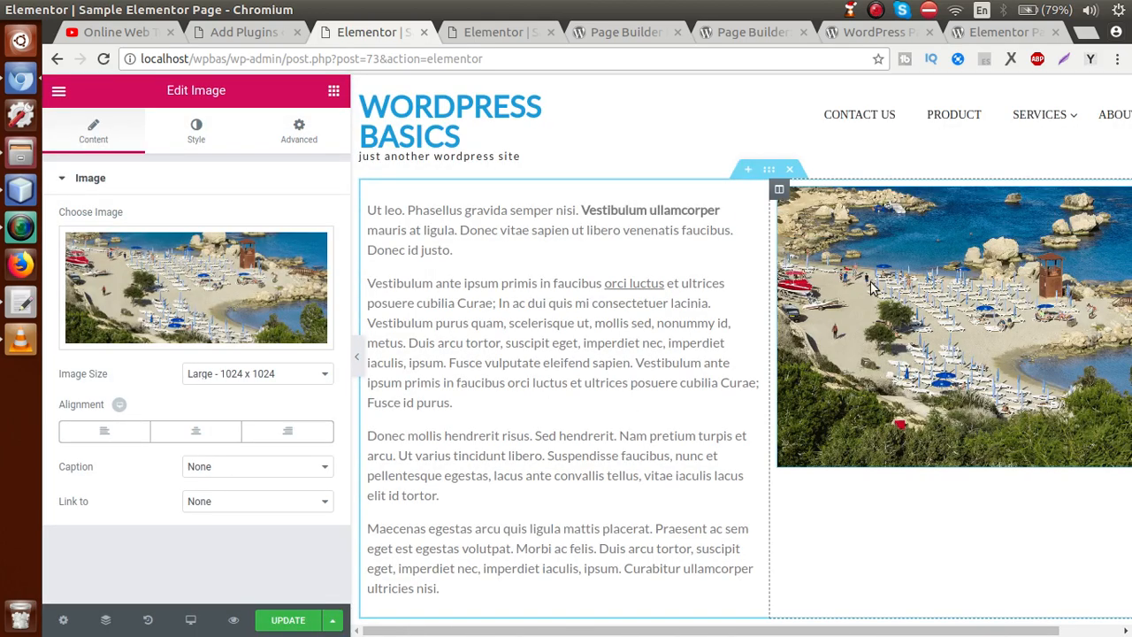
click(289, 619)
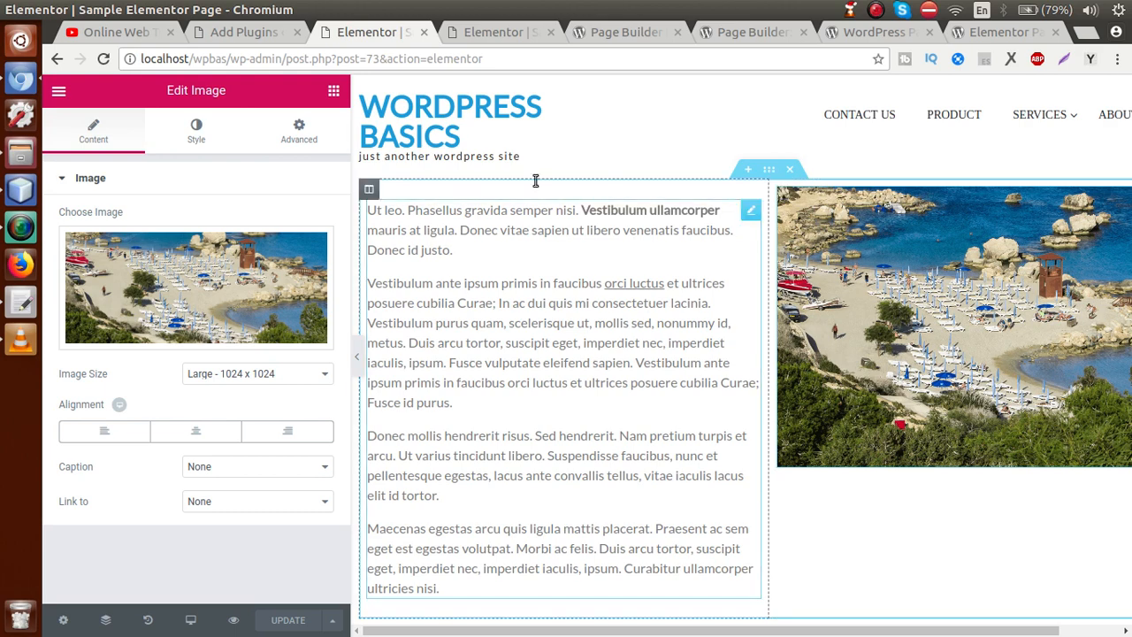
Step: From the admin Pages list, open Sample Elementor Page's View link in a new tab
click(274, 35)
click(96, 221)
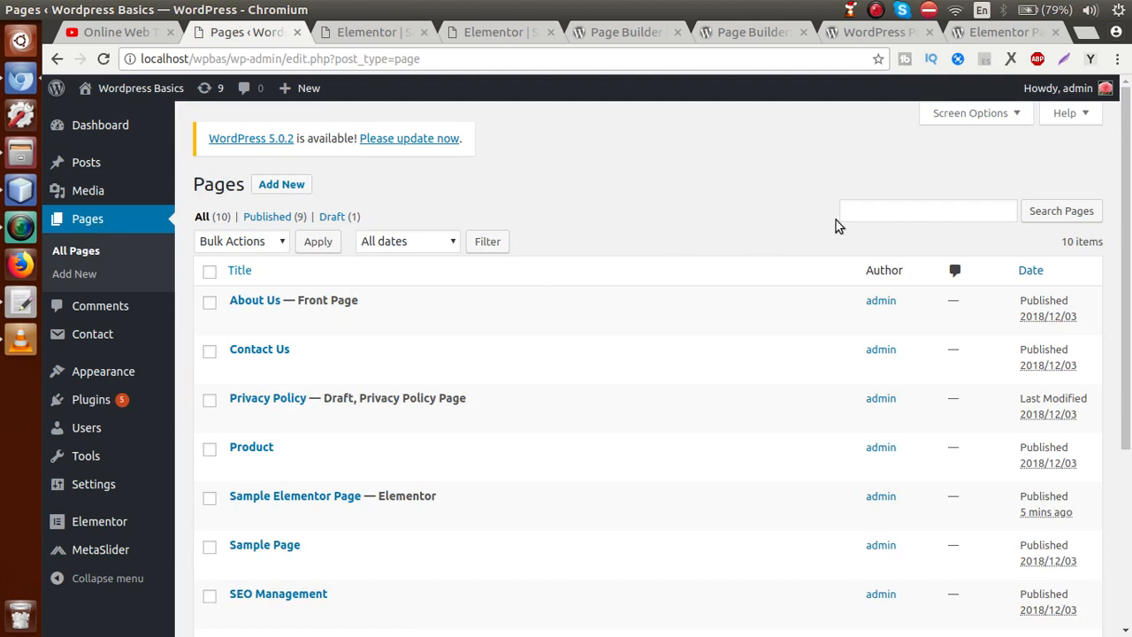
scroll(1126, 228, down, 2)
scroll(1125, 228, down, 1)
mouse_move(363, 382)
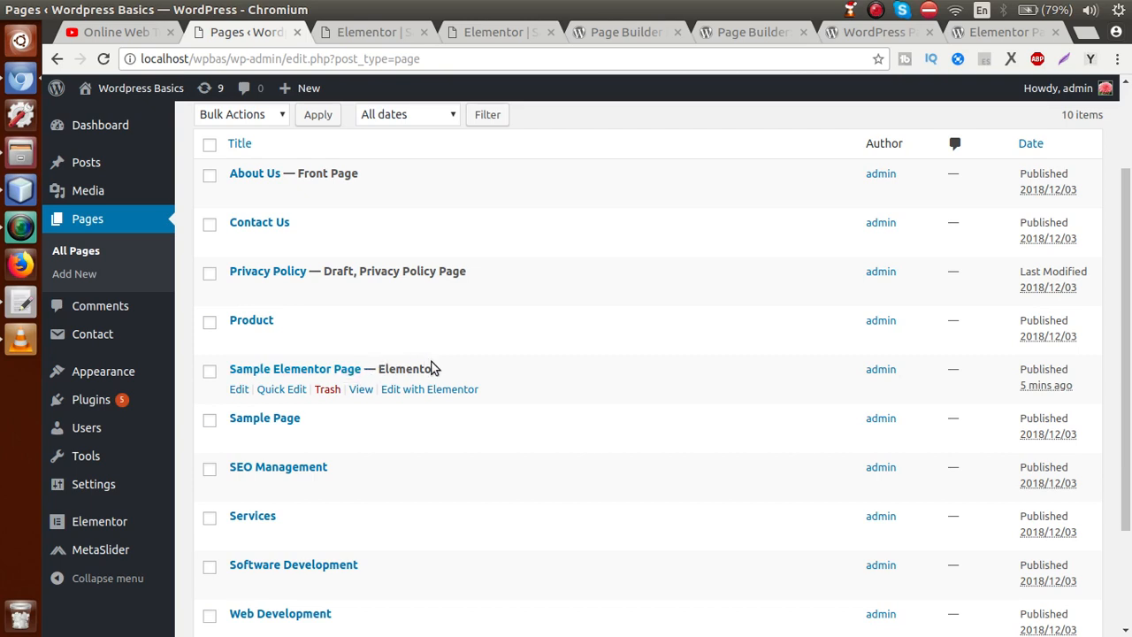
click(362, 391)
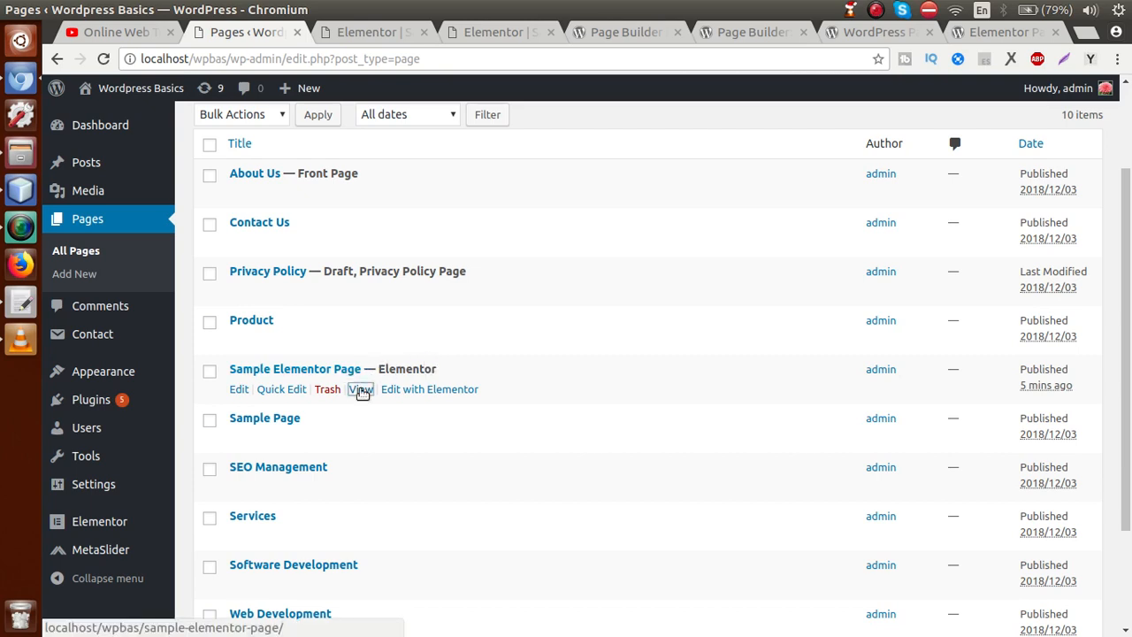
right_click(362, 390)
click(387, 397)
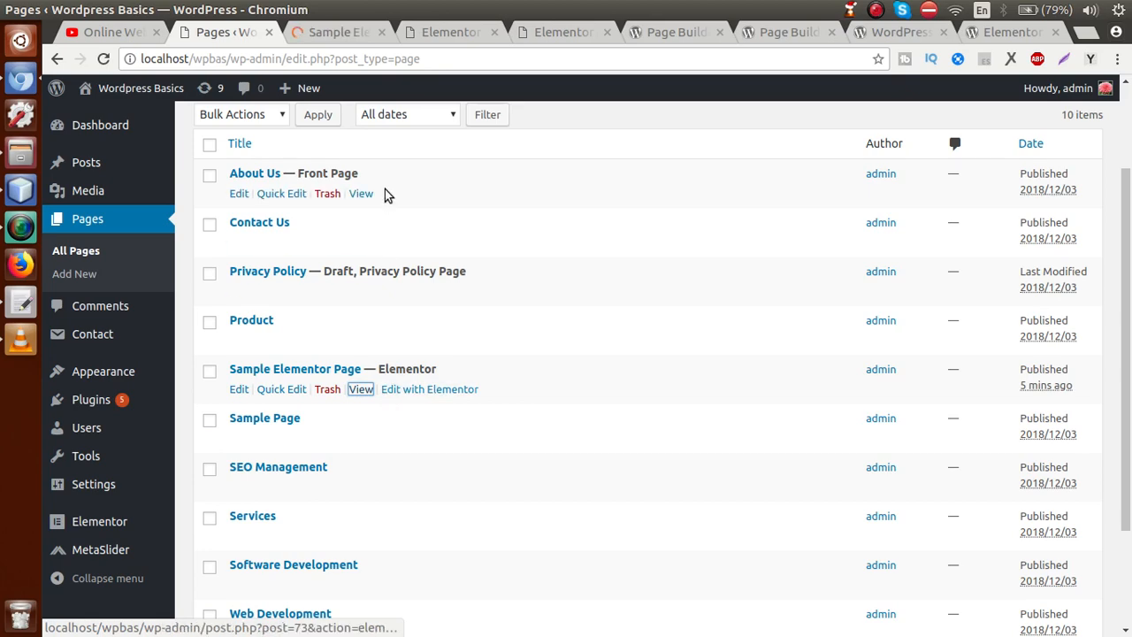
Step: Check the live page showing text beside the beach photo, then return to the Elementor tab
click(335, 33)
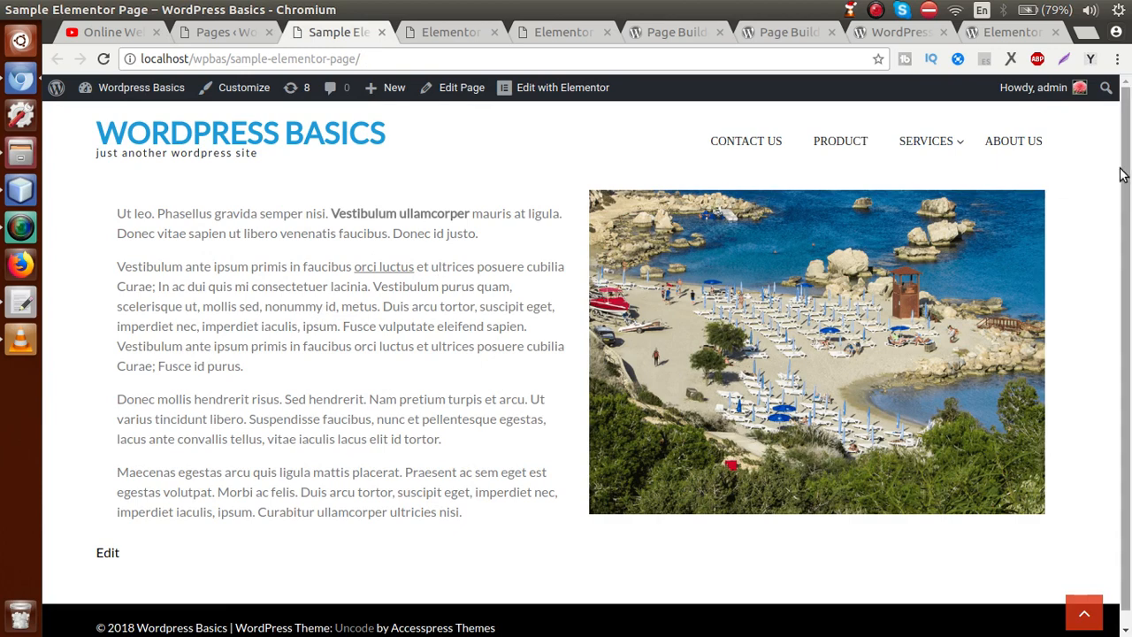
scroll(1124, 177, down, 1)
scroll(1128, 232, up, 1)
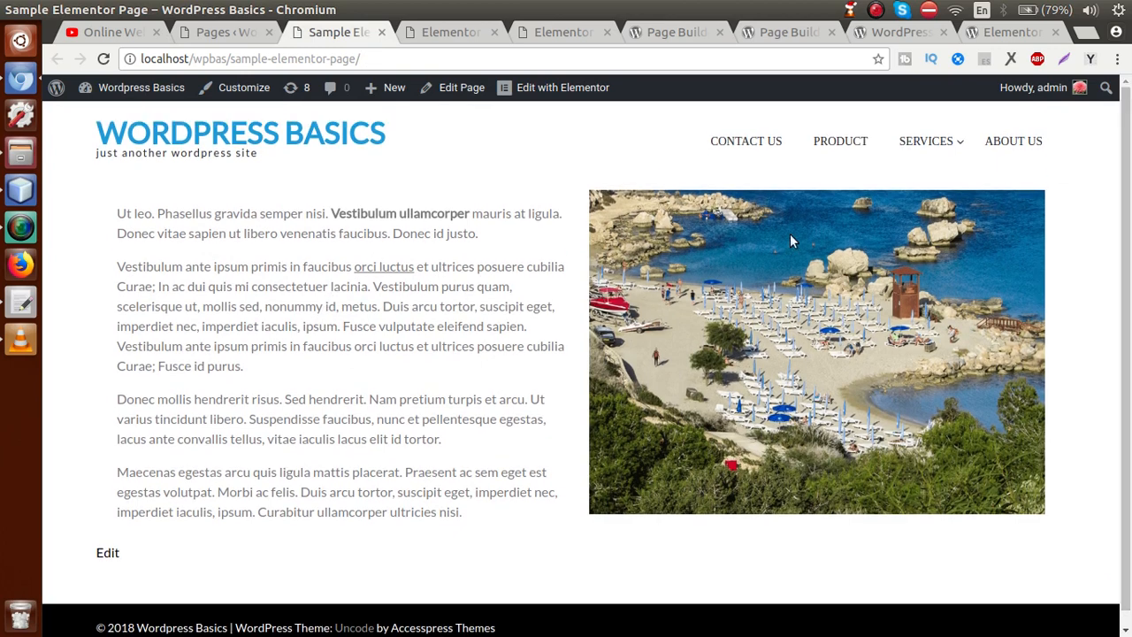
click(465, 34)
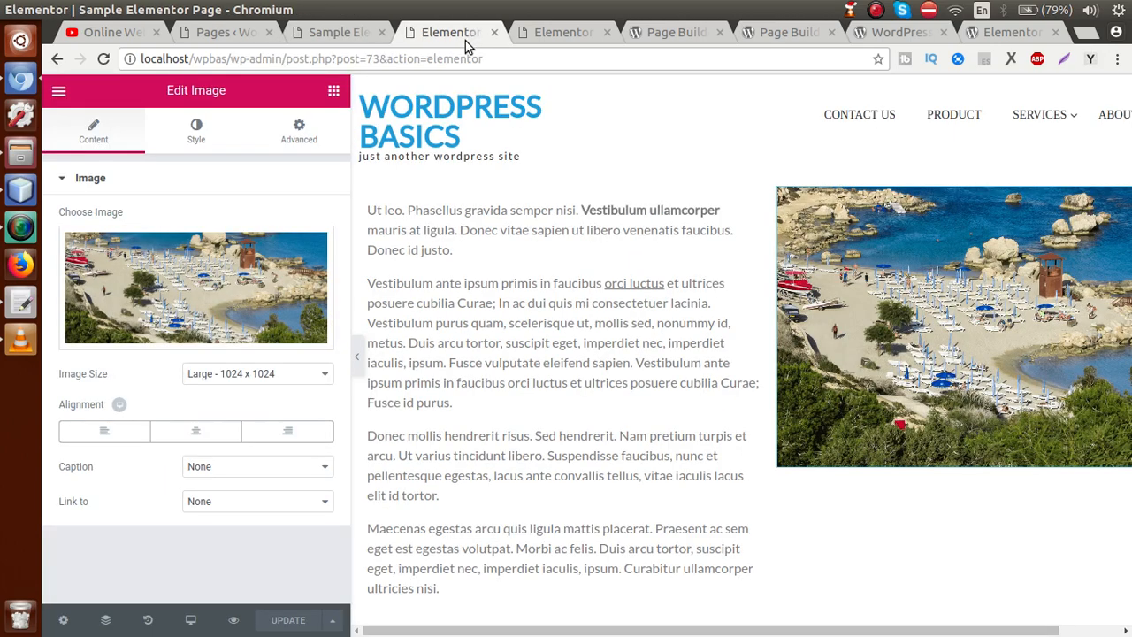
Step: Deselect the image to restore the widget list, then bring up the gedit note
click(600, 146)
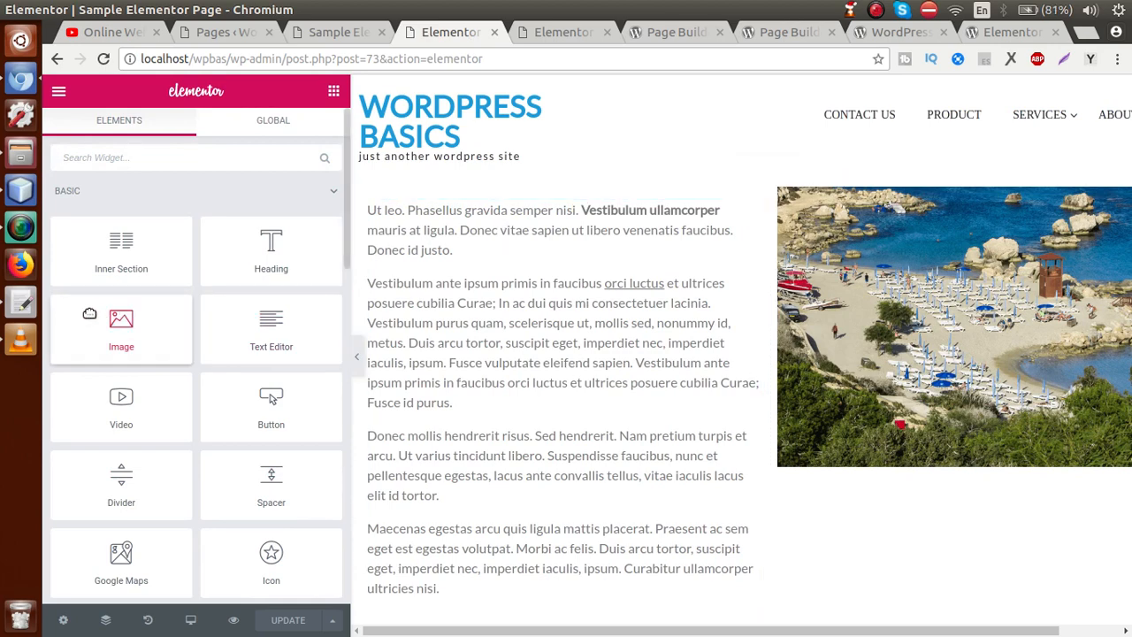
click(21, 303)
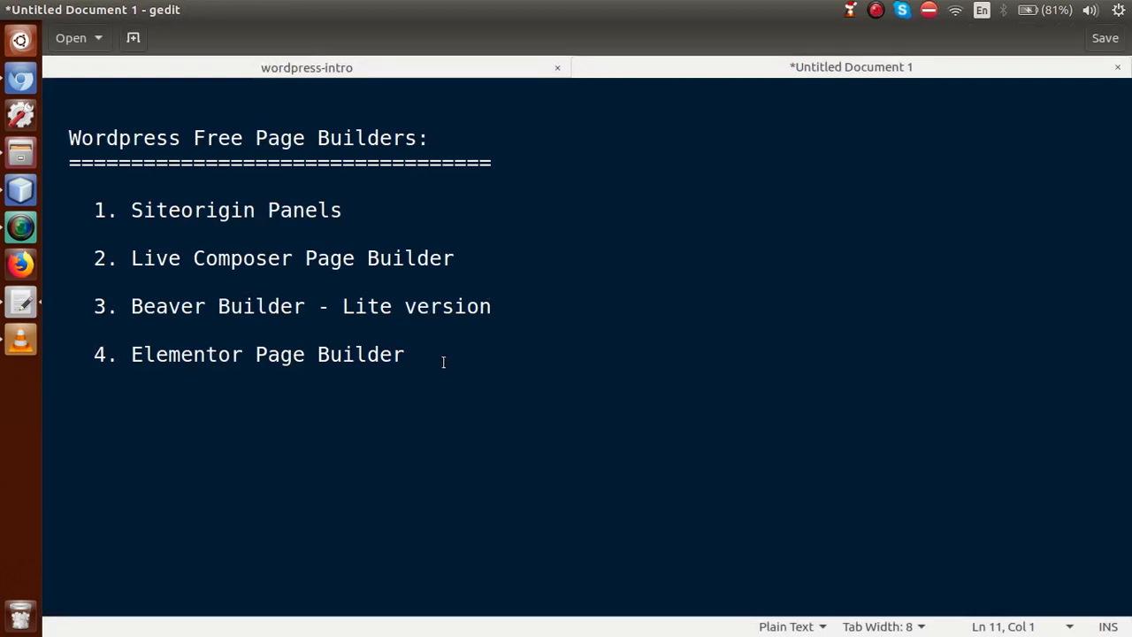
Step: Briefly highlight the page-builder list, clear it, and return to the wordpress-intro document in gedit
drag(413, 355, 124, 221)
click(153, 231)
click(327, 70)
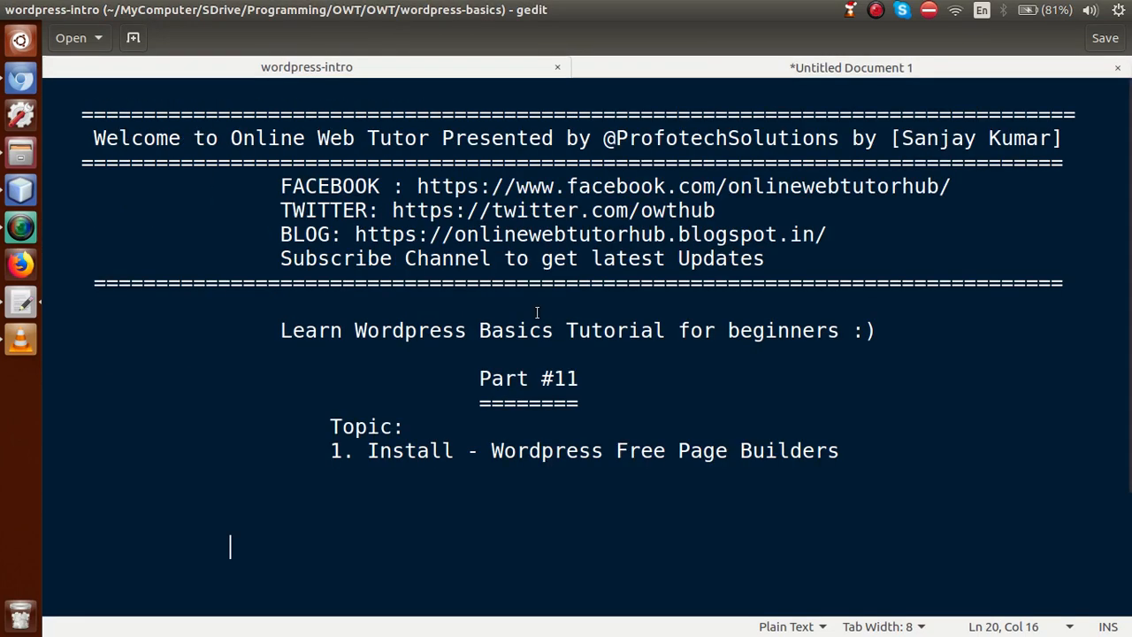